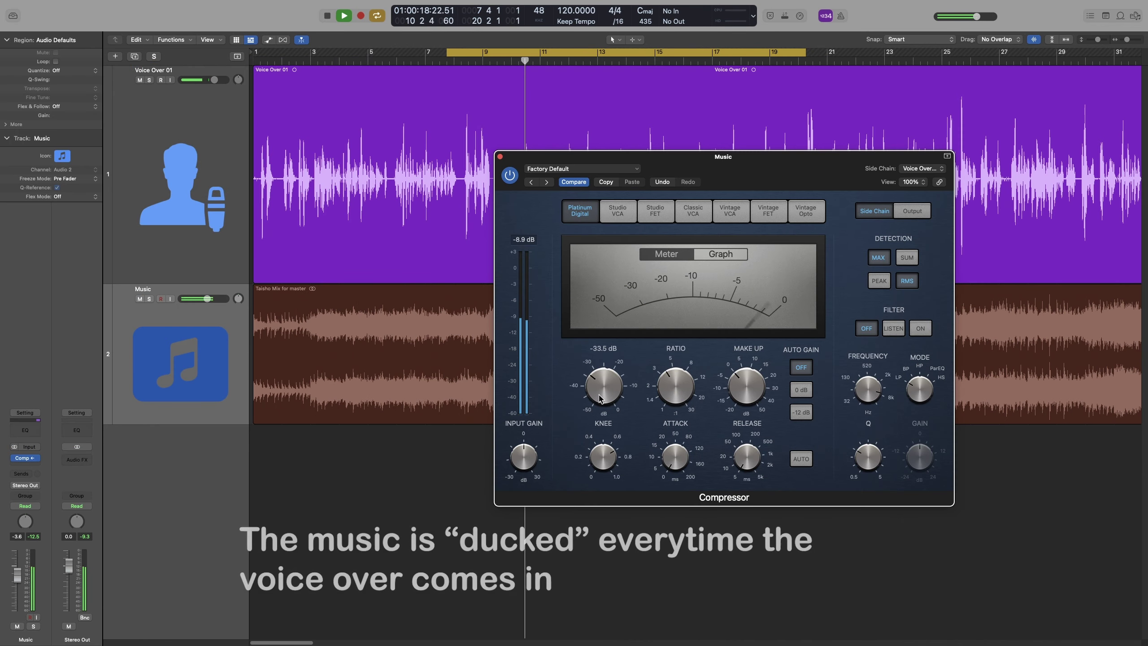
Step: Select the Voice Over 01 region and move the Compressor window up and to the left
mouse_move(695, 466)
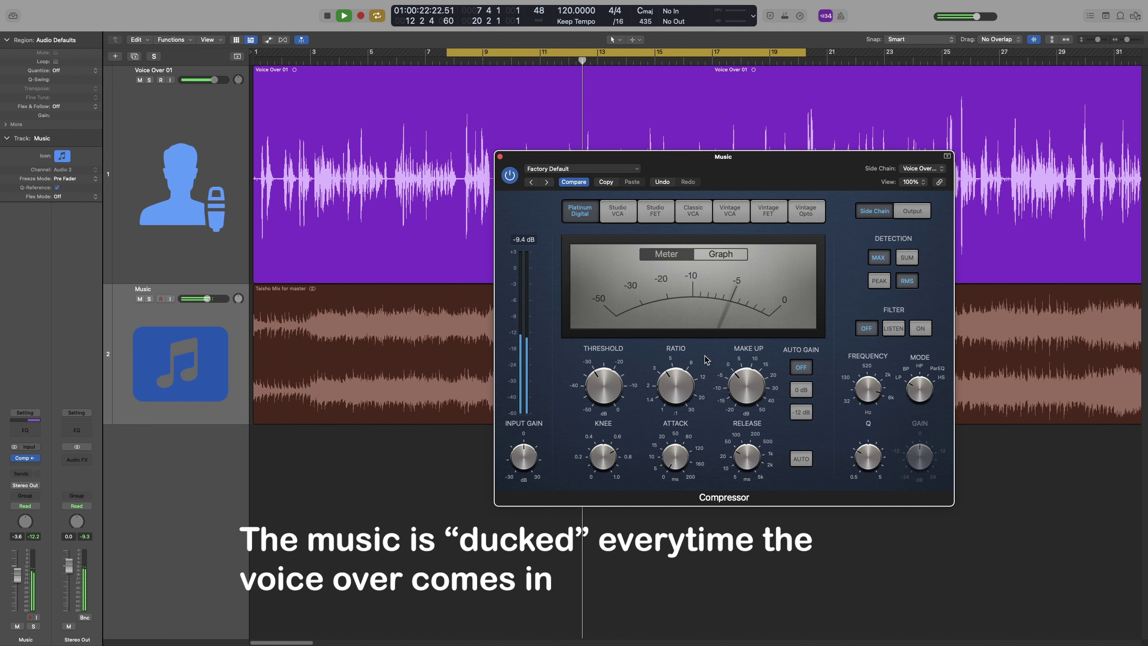
mouse_move(670, 447)
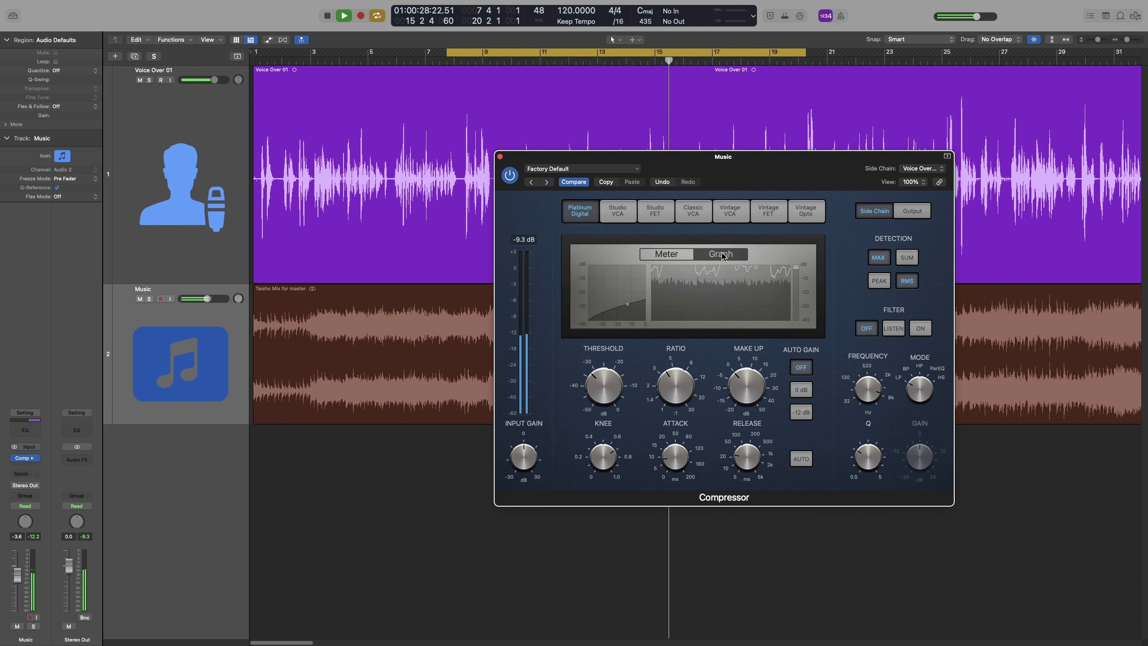
click(732, 116)
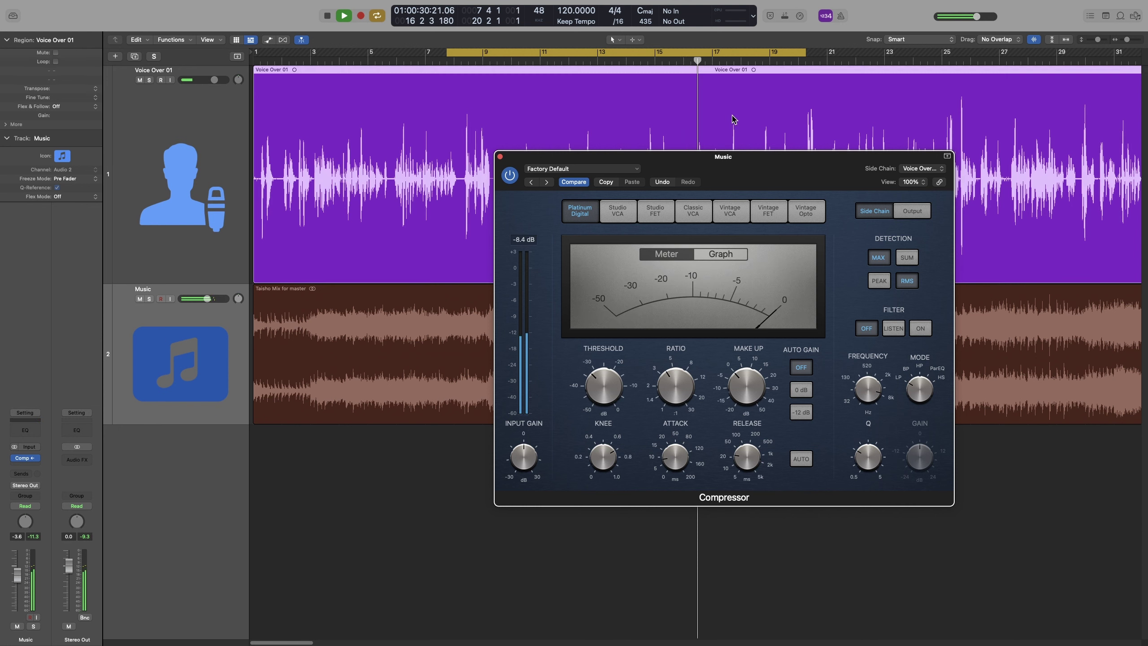
drag(752, 160, 738, 126)
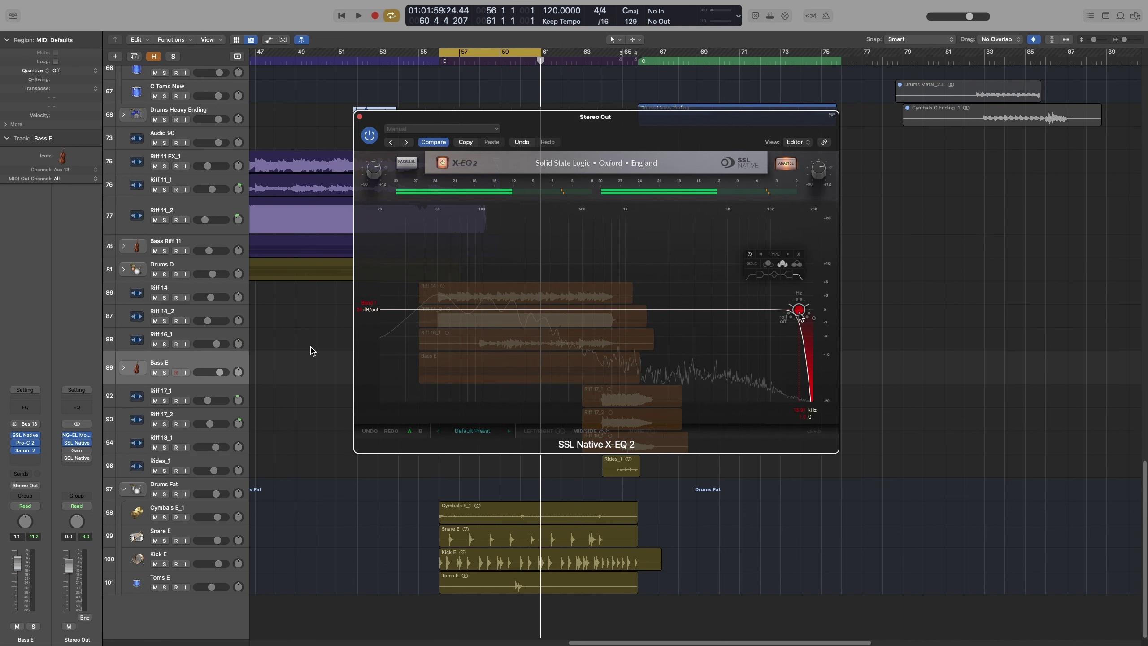
drag(798, 311, 528, 311)
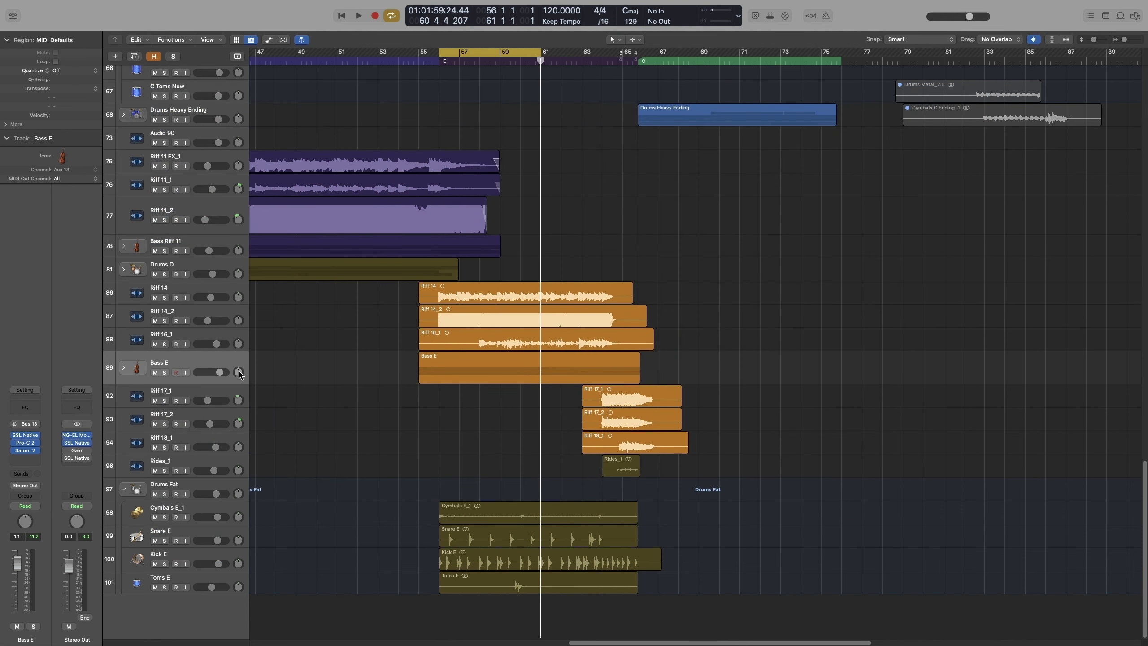
Step: Solo the Bass E track and play the looped section from bar 56 to hear the bass alone
click(223, 368)
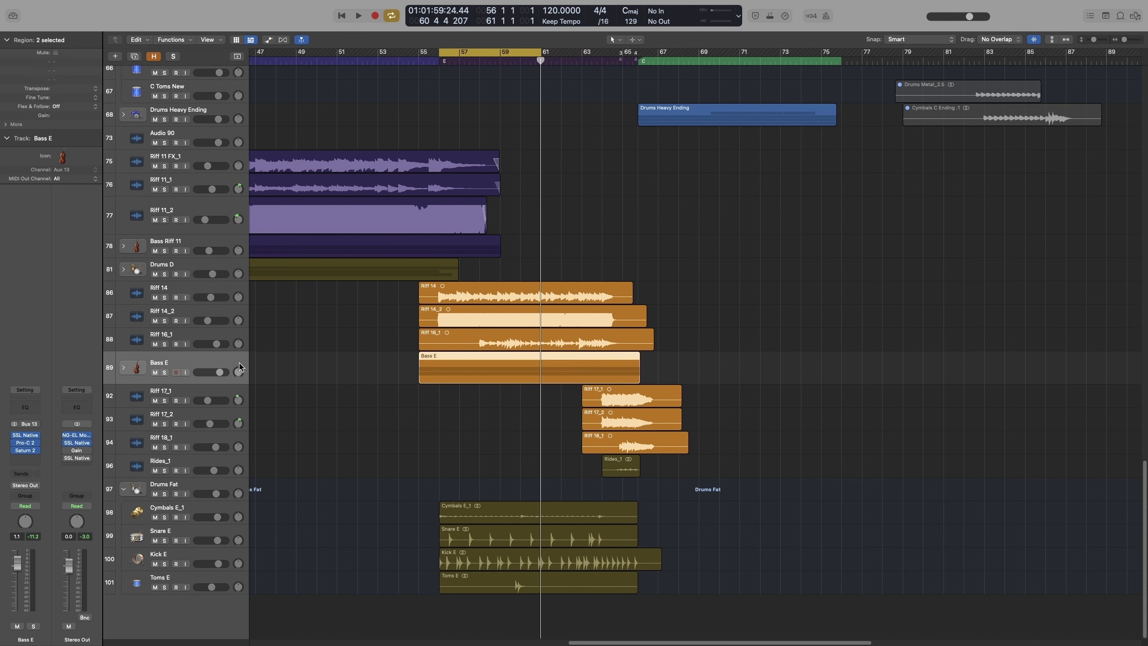
key(space)
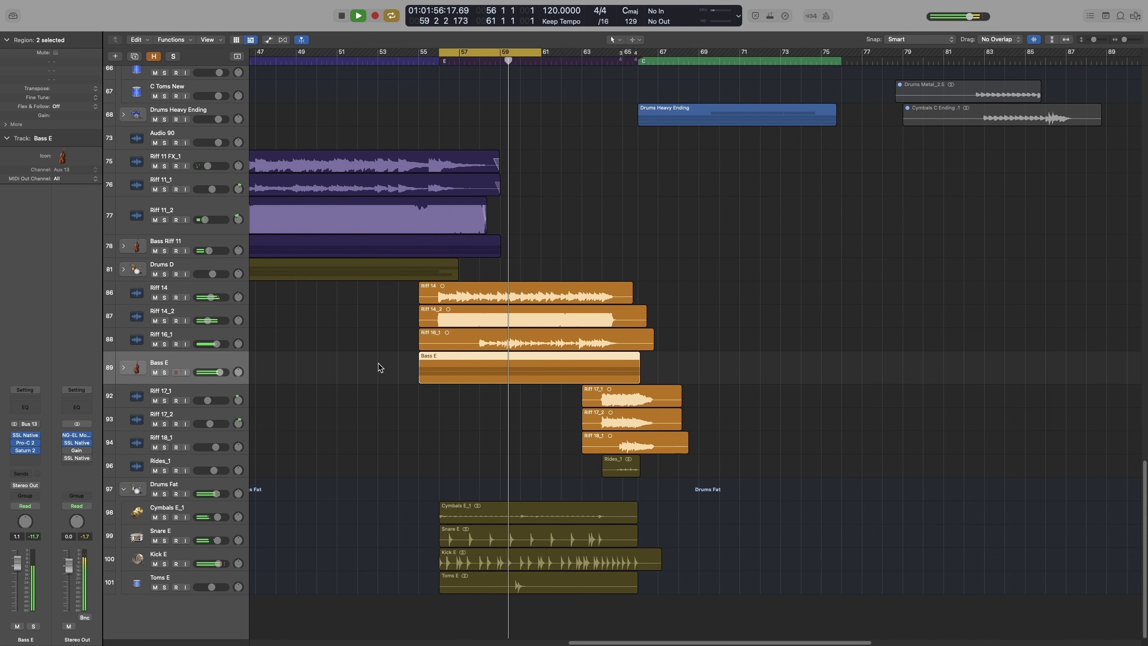
click(164, 373)
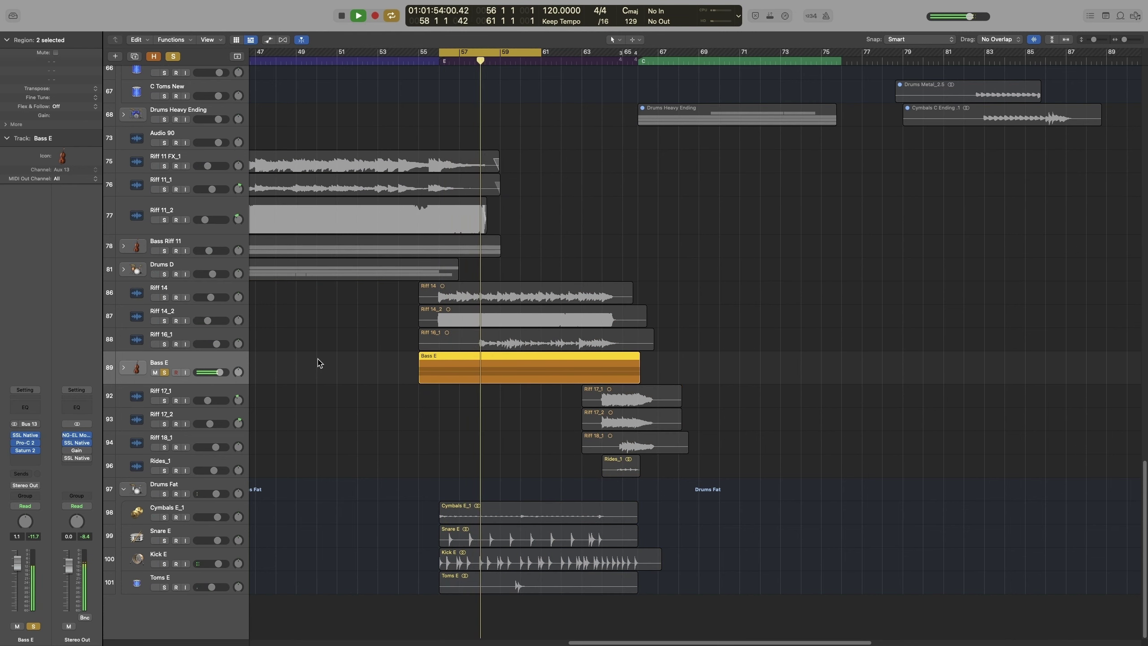
key(space)
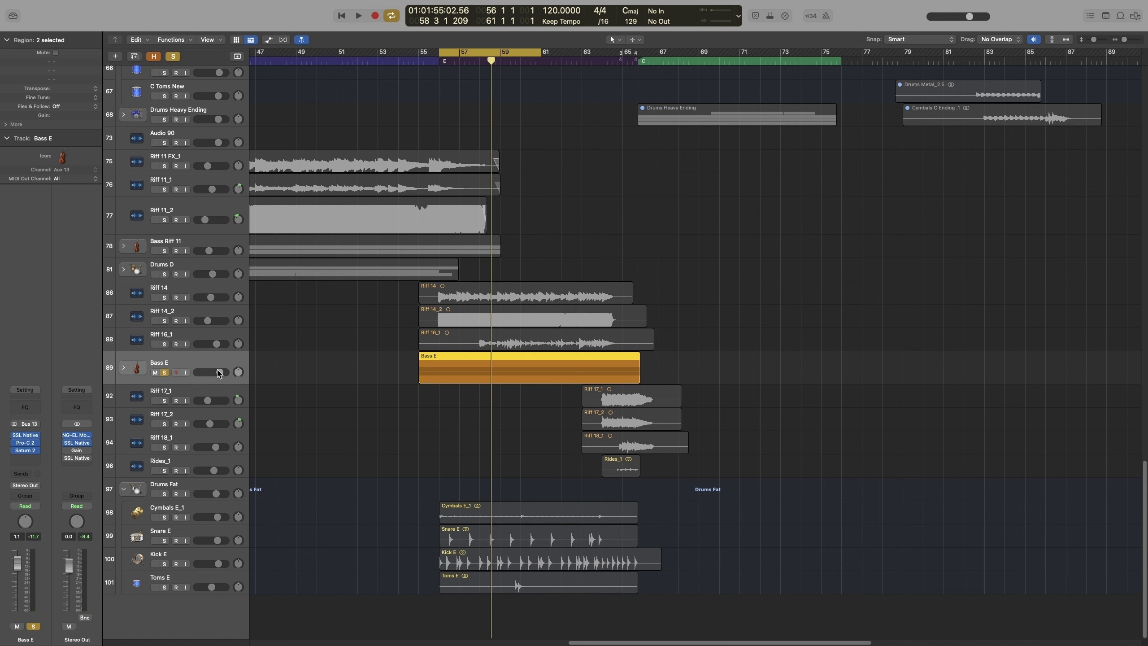
Step: Load a Dynamics > Compressor into an empty Bass E Audio FX slot, then collapse its track stack
click(37, 458)
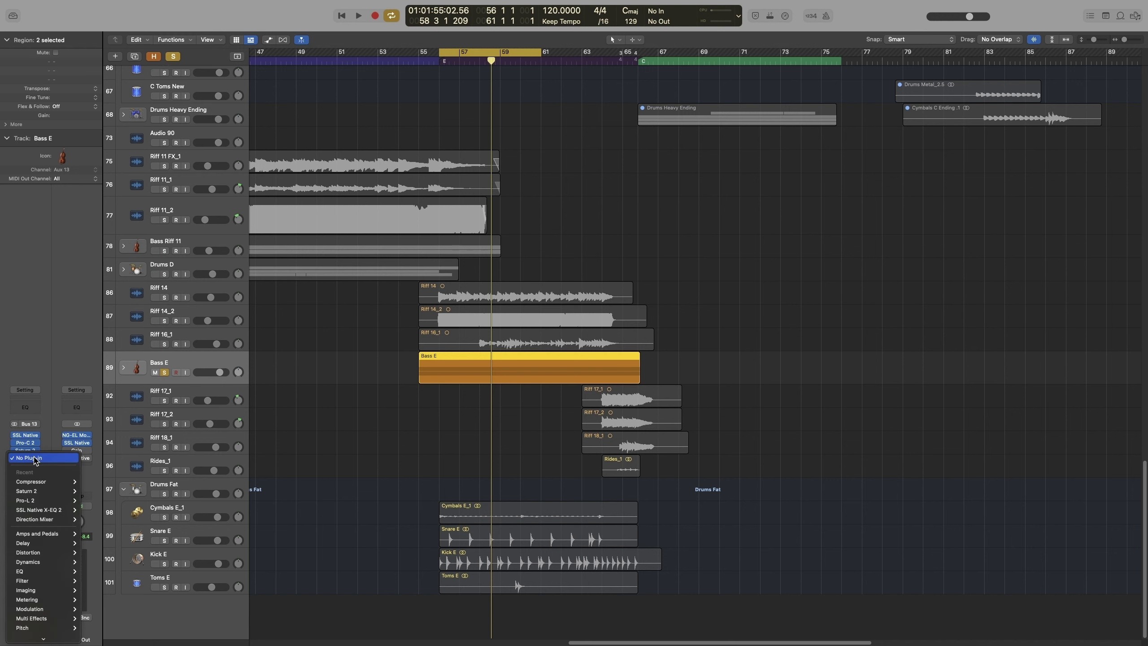
click(41, 481)
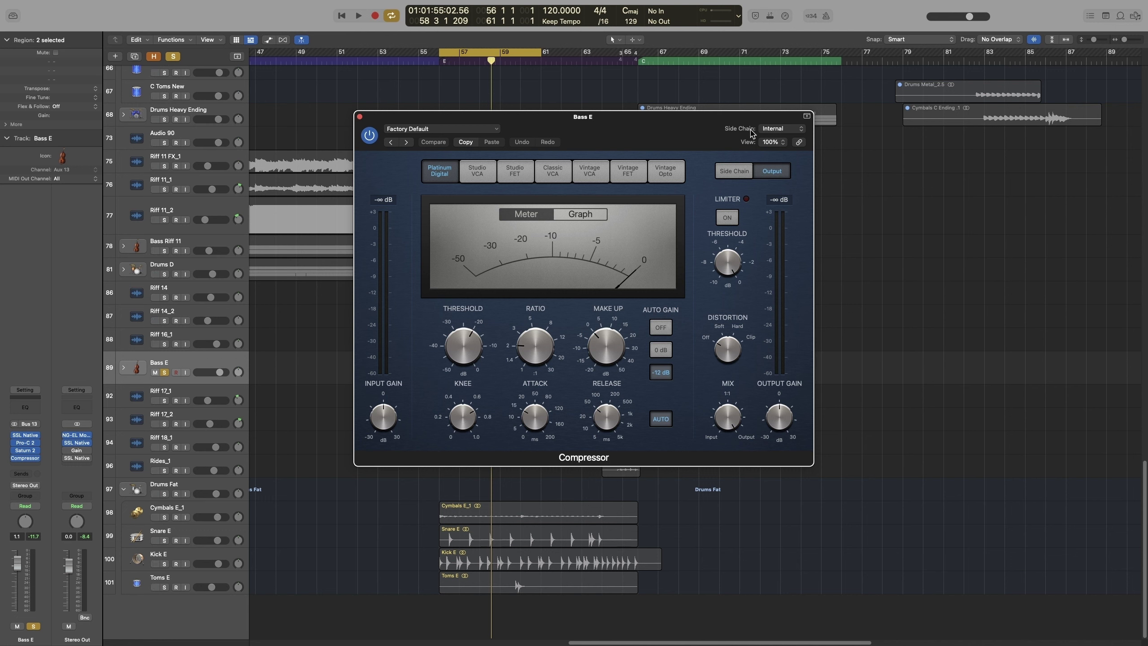
click(125, 368)
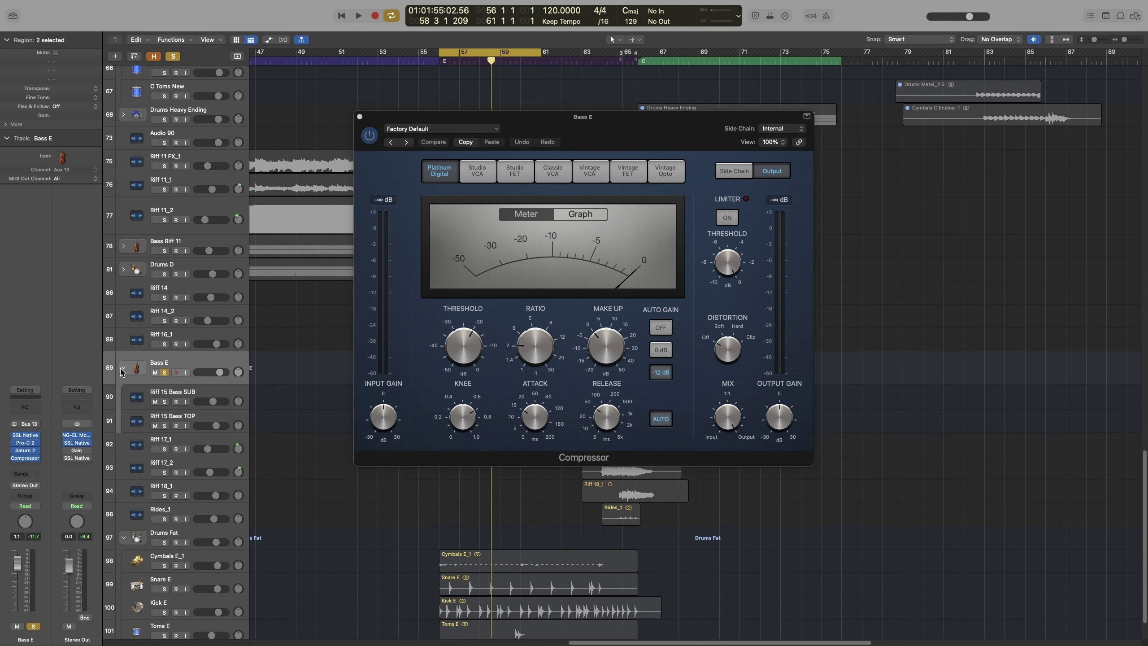
click(158, 380)
click(122, 369)
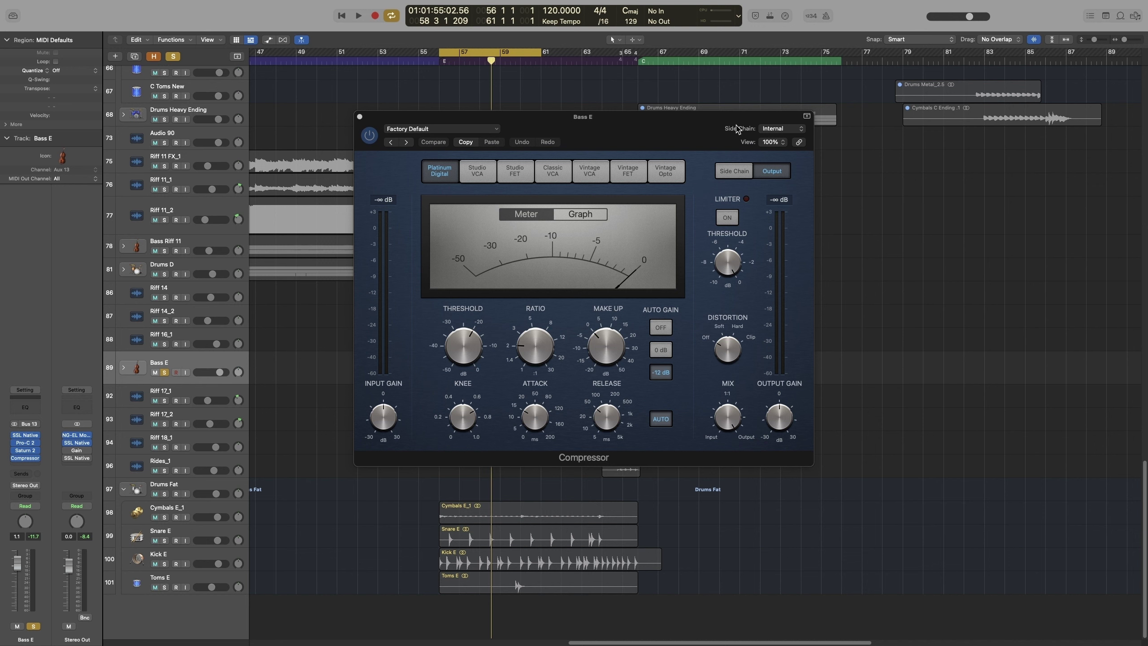
Step: Set the Bass E compressor's side chain to Audio > Kick E (Audio 80)
click(782, 128)
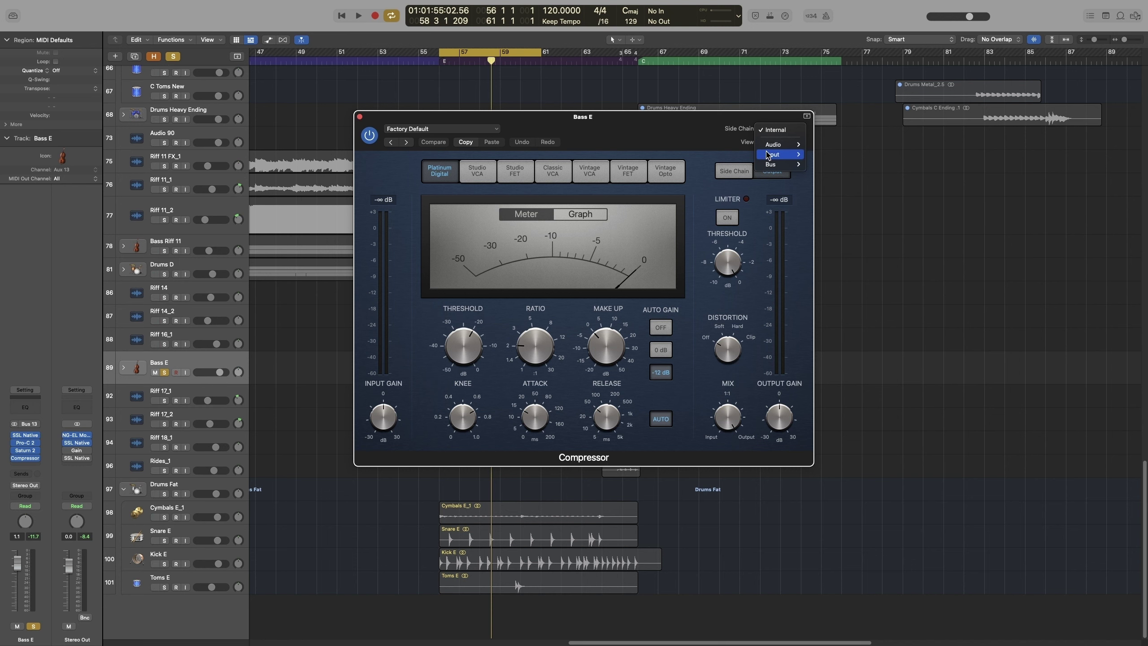
mouse_move(770, 146)
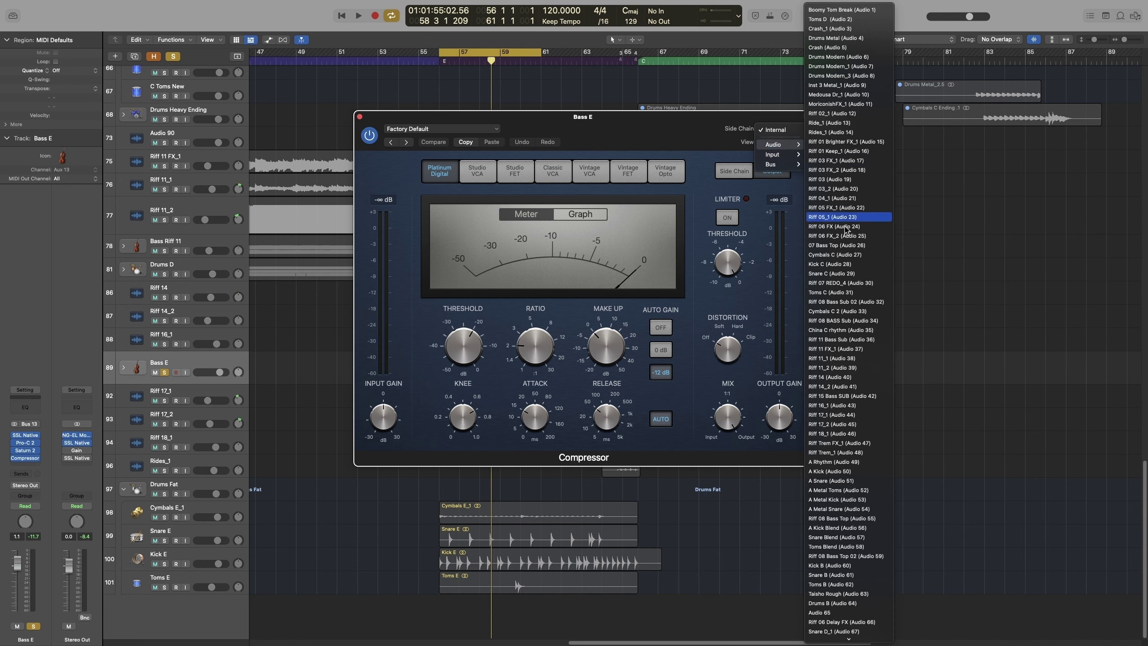
scroll(843, 342, down, 5)
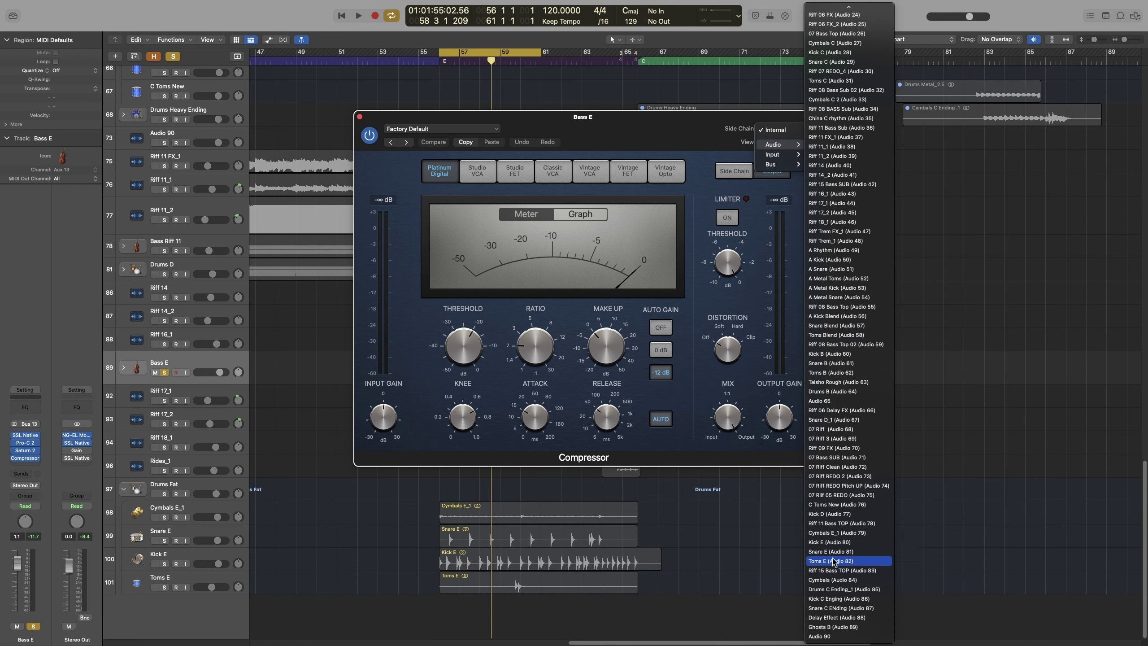
click(833, 542)
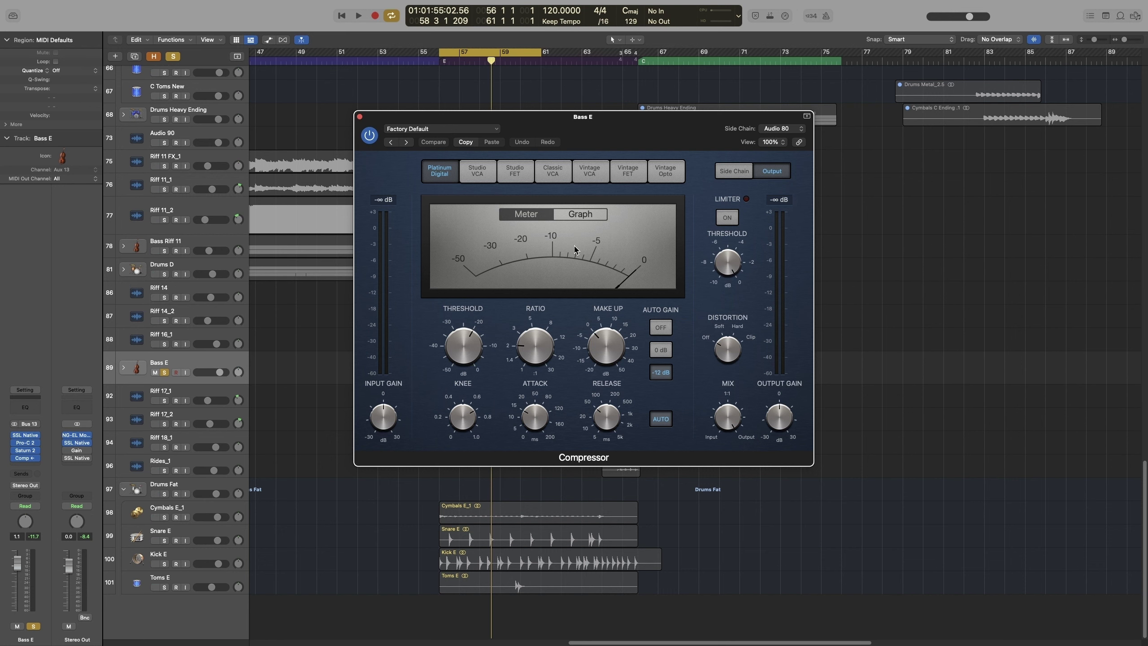
Step: Close the compressor and give Kick E a Bus 16 send, creating Aux 2, then show the mixer
click(359, 116)
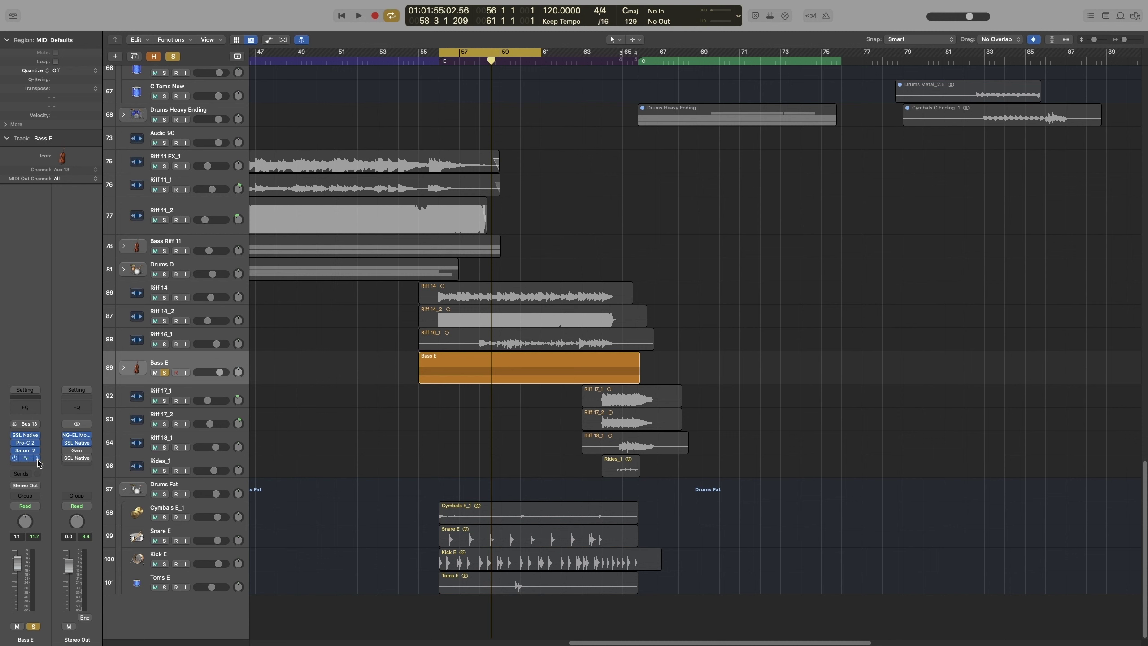
click(195, 555)
click(40, 475)
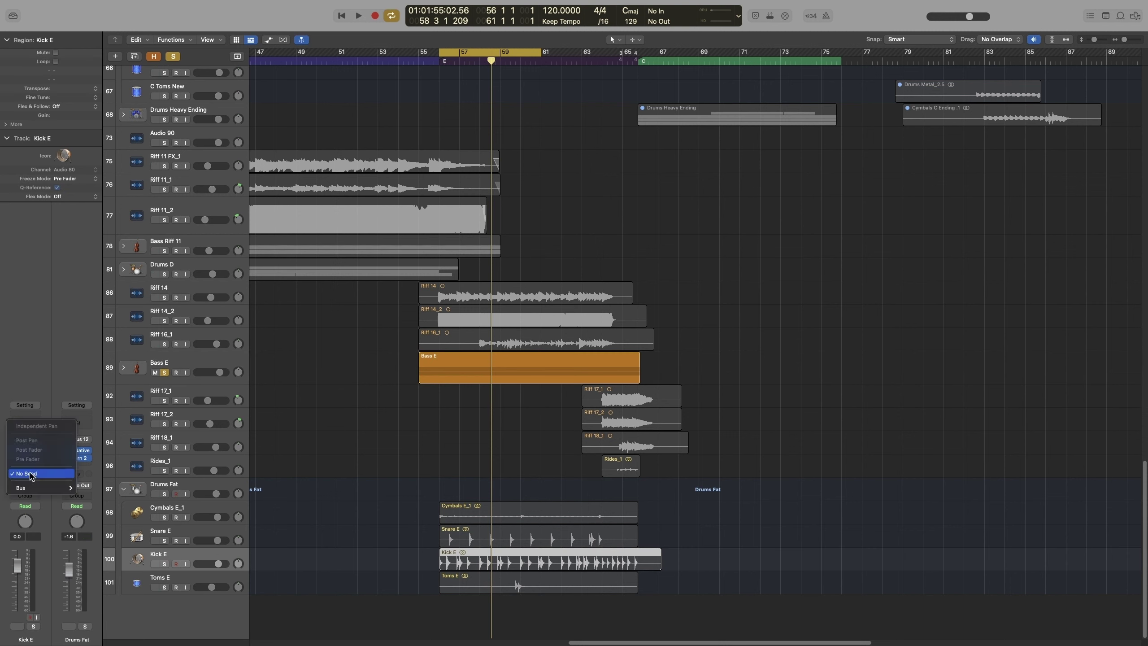
mouse_move(36, 488)
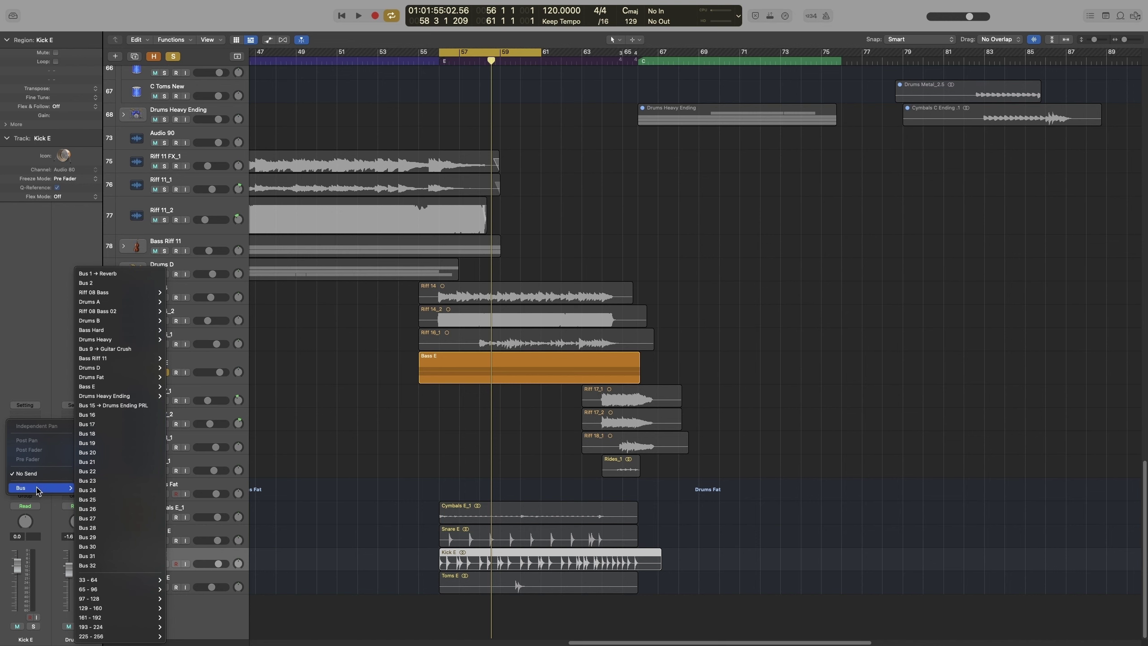
click(121, 420)
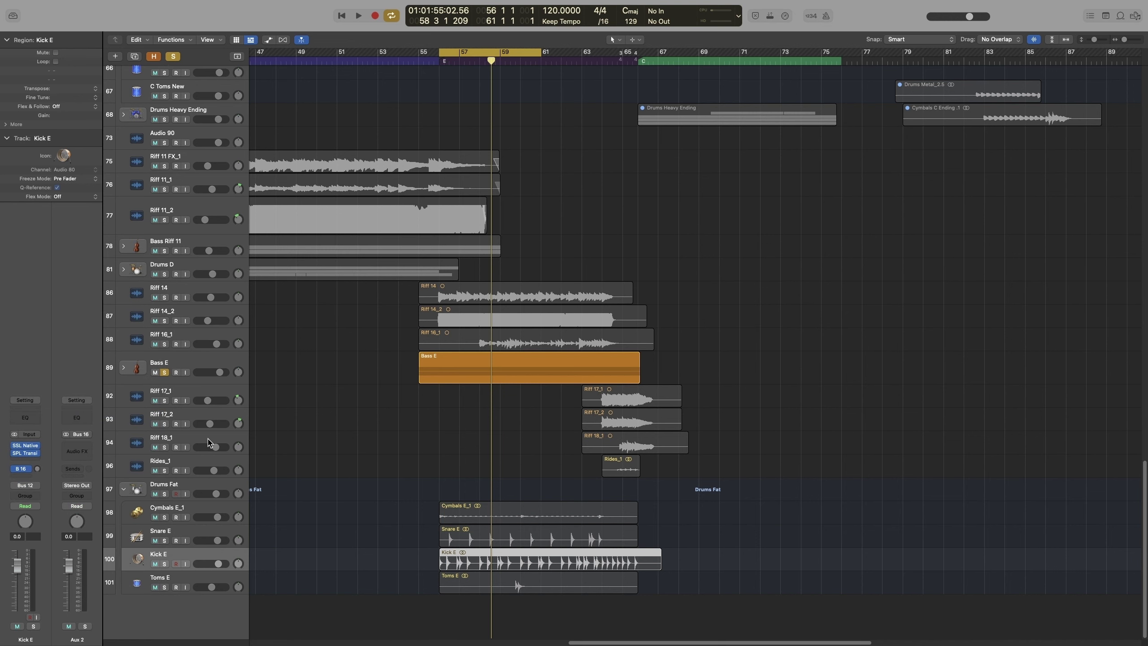
key(x)
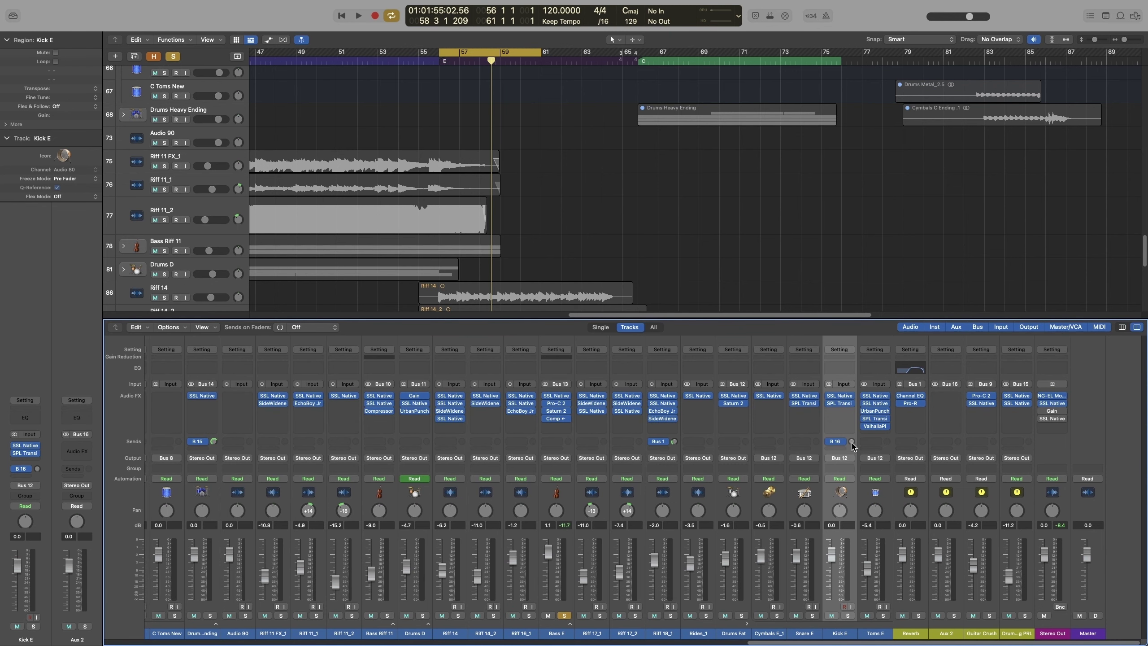
Step: Turn up Kick E's Bus 16 send and set Aux 2's output to No Output, auditioning the loop
click(852, 442)
click(741, 615)
key(space)
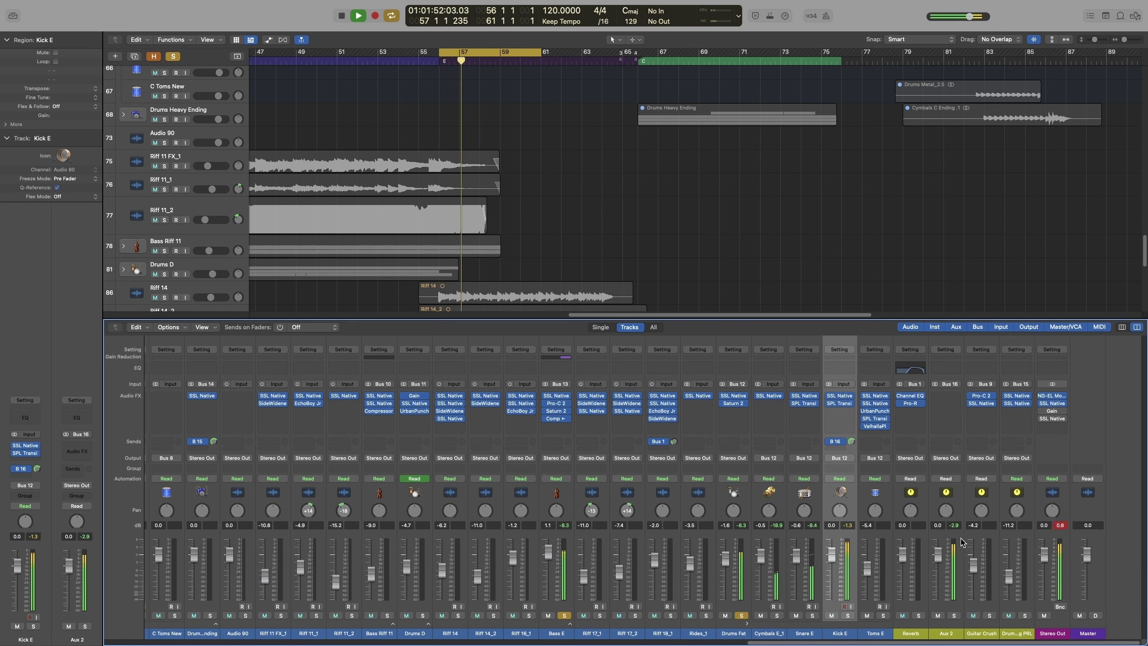
key(space)
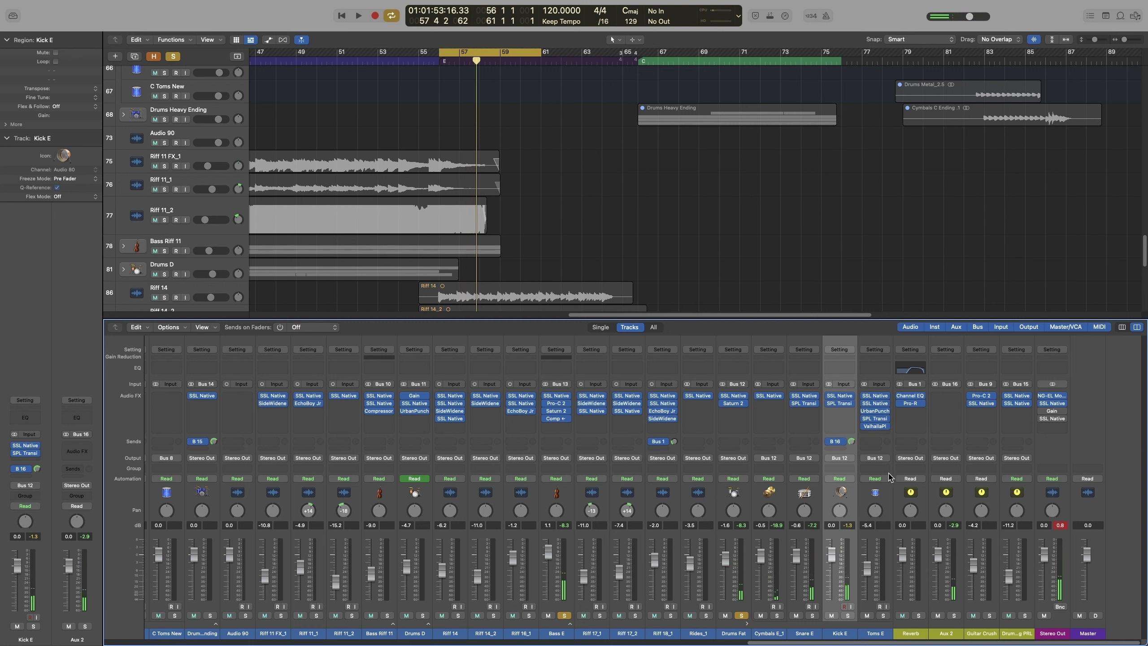
click(957, 458)
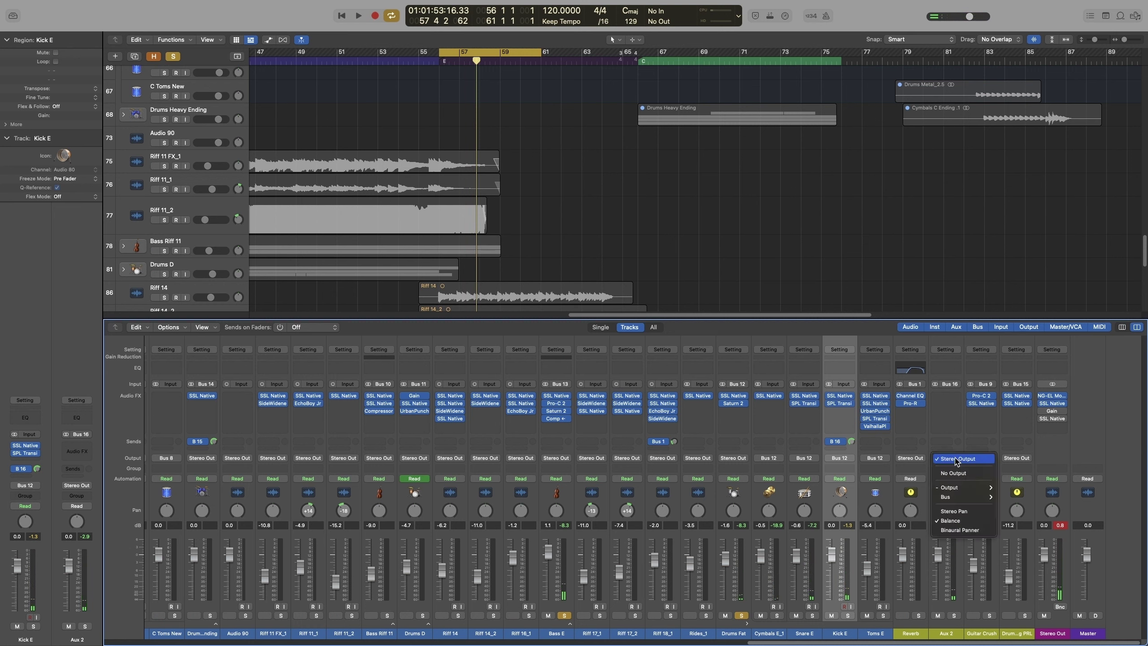
click(965, 473)
key(space)
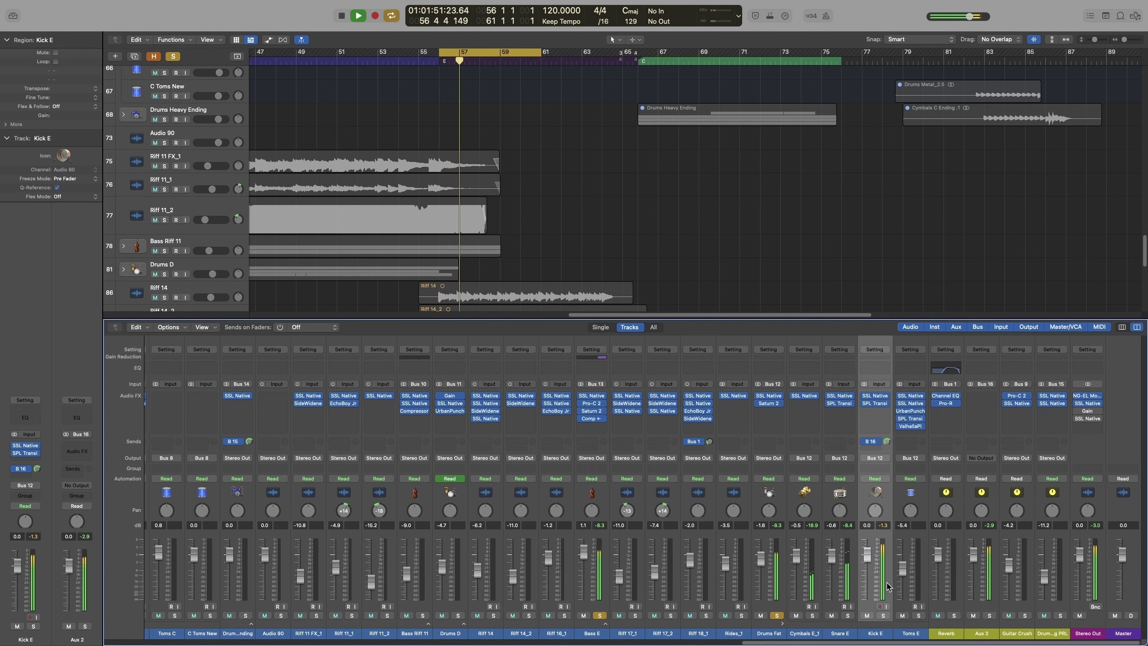
key(space)
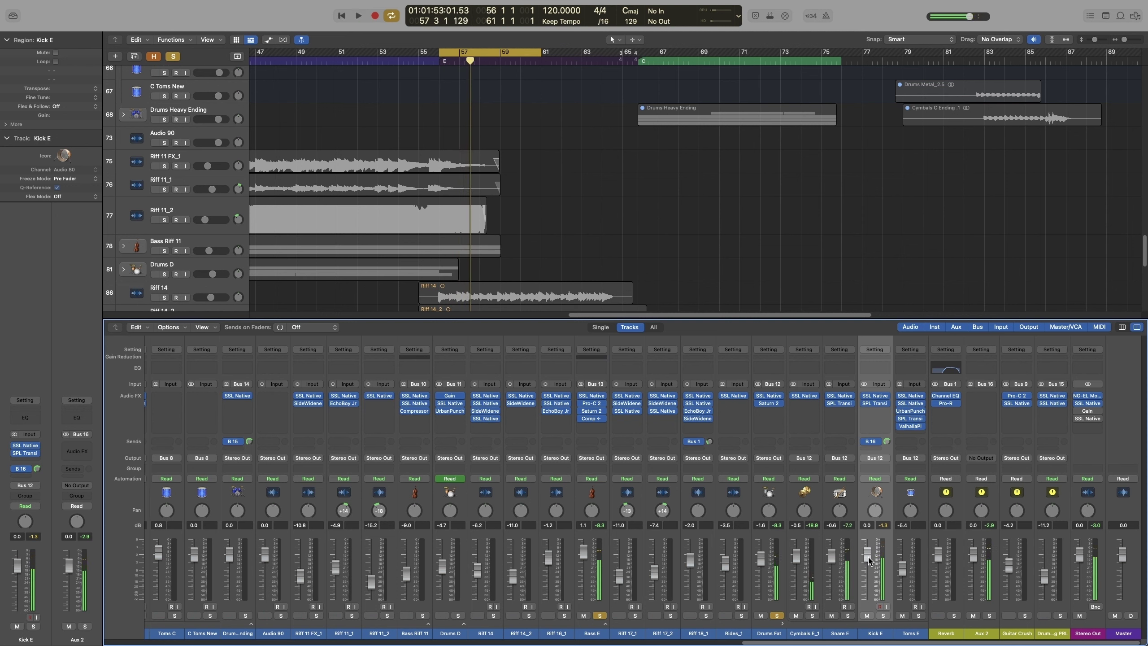
Step: Test the Kick E fader at -54 dB, reset it to 0 dB, and make the Bus 16 send Pre Fader
drag(868, 560, 867, 601)
key(space)
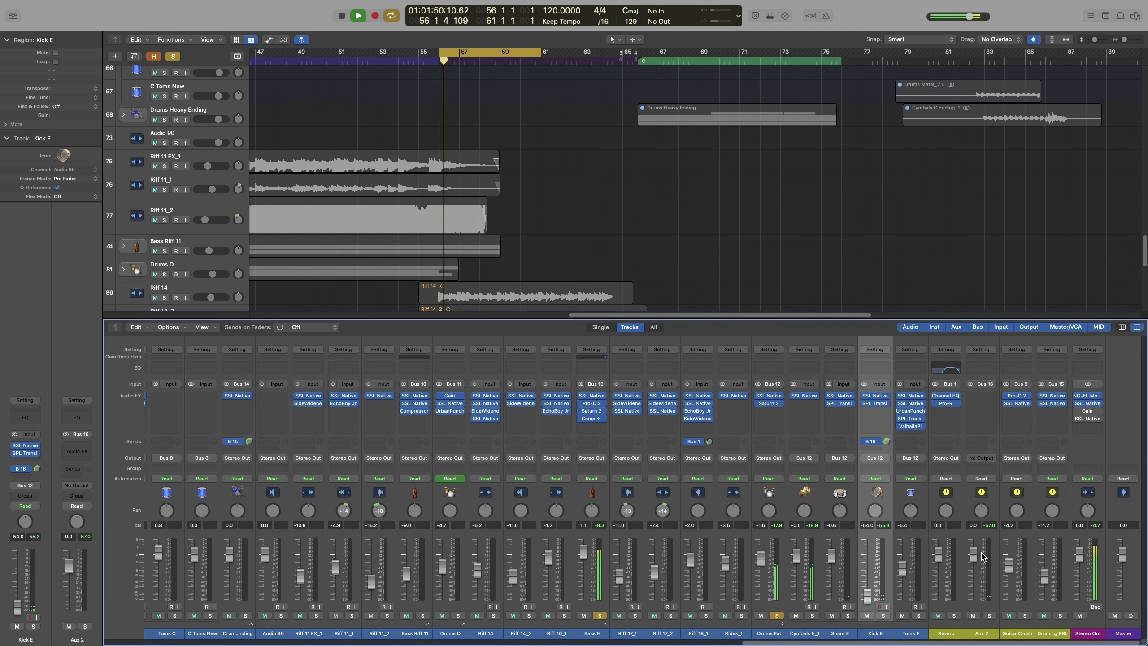
alt+click(866, 595)
key(space)
click(879, 444)
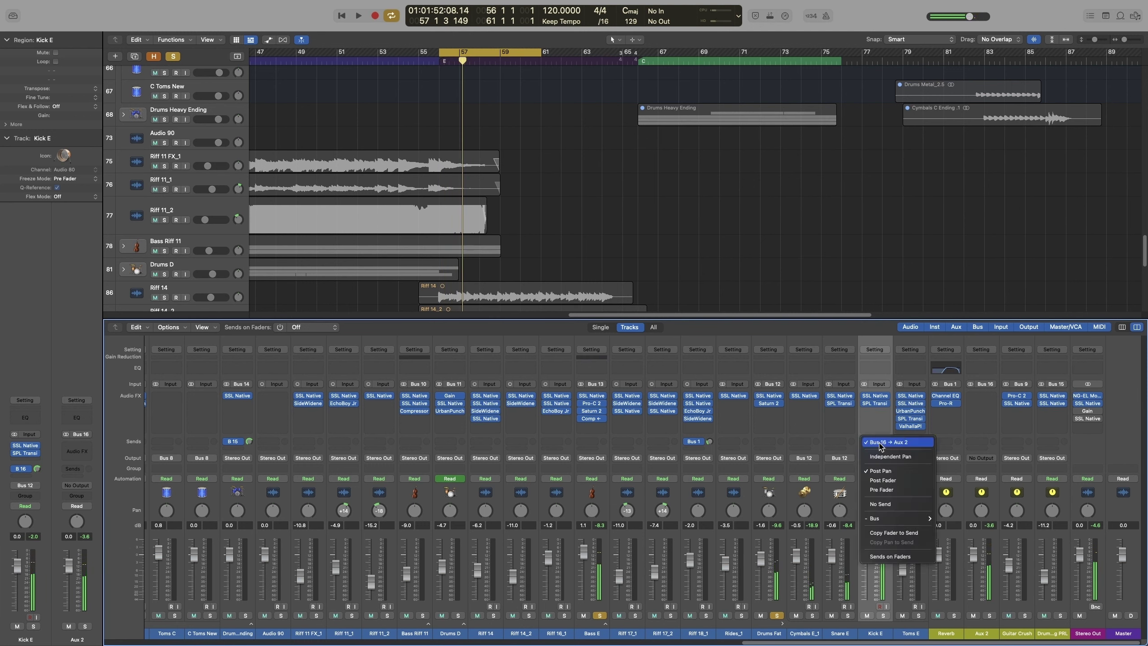
click(885, 489)
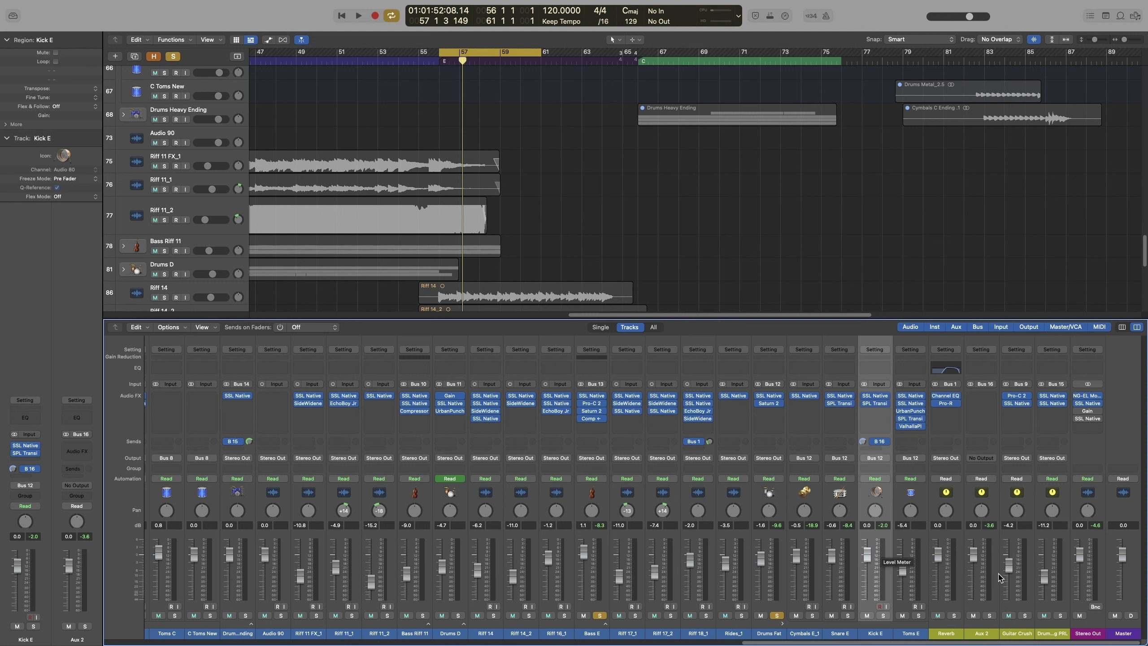
Step: Name the Aux 2 channel 'SC KICK' and reset the Kick E fader to 0.0 dB during playback
double_click(989, 631)
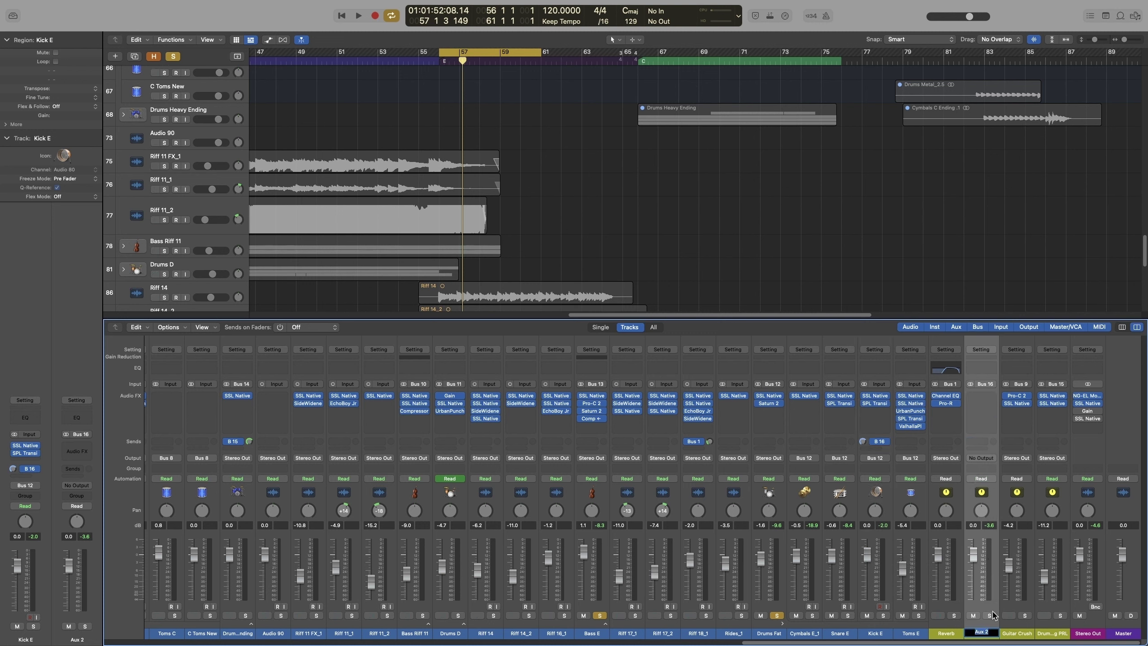
text(SC KICK)
key(Return)
key(space)
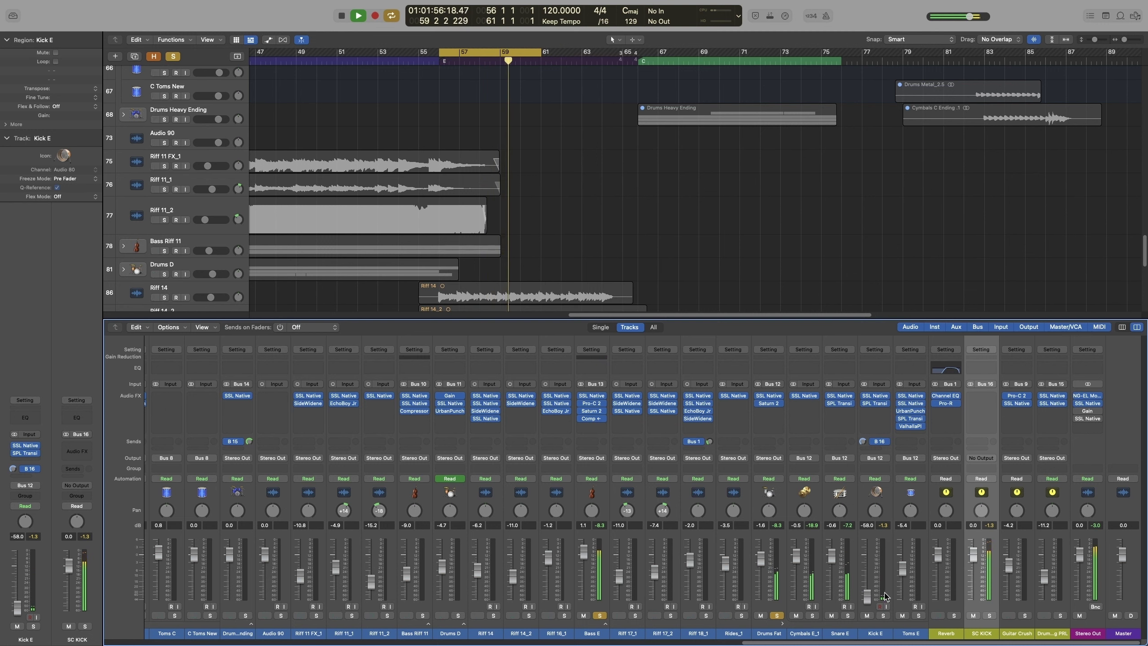
alt+click(866, 597)
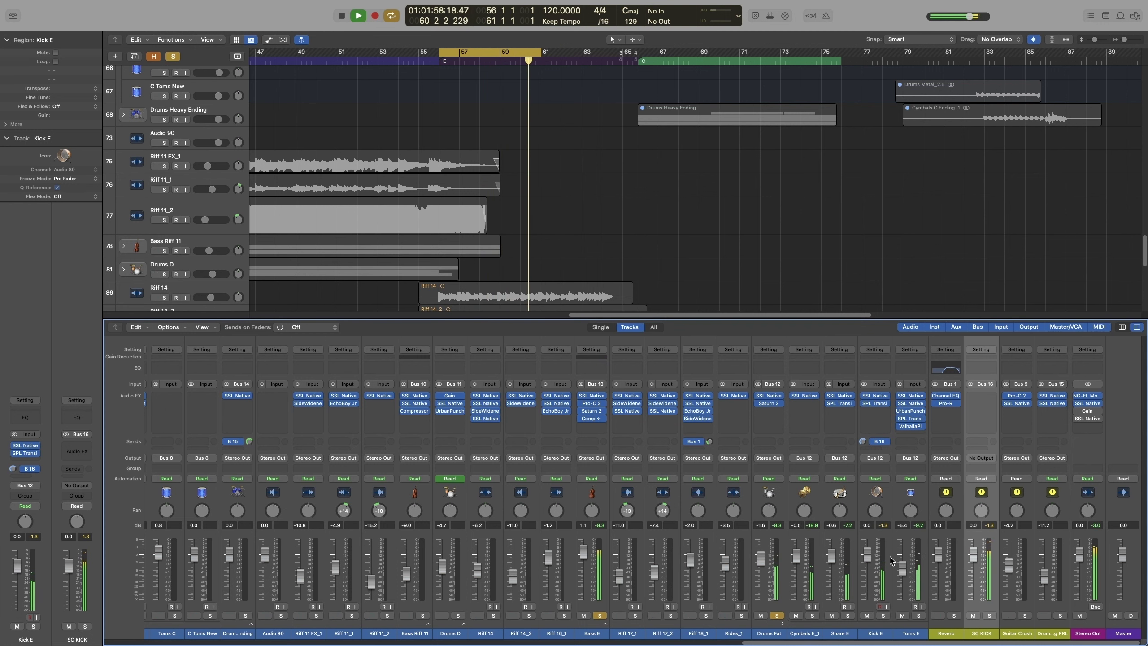
key(space)
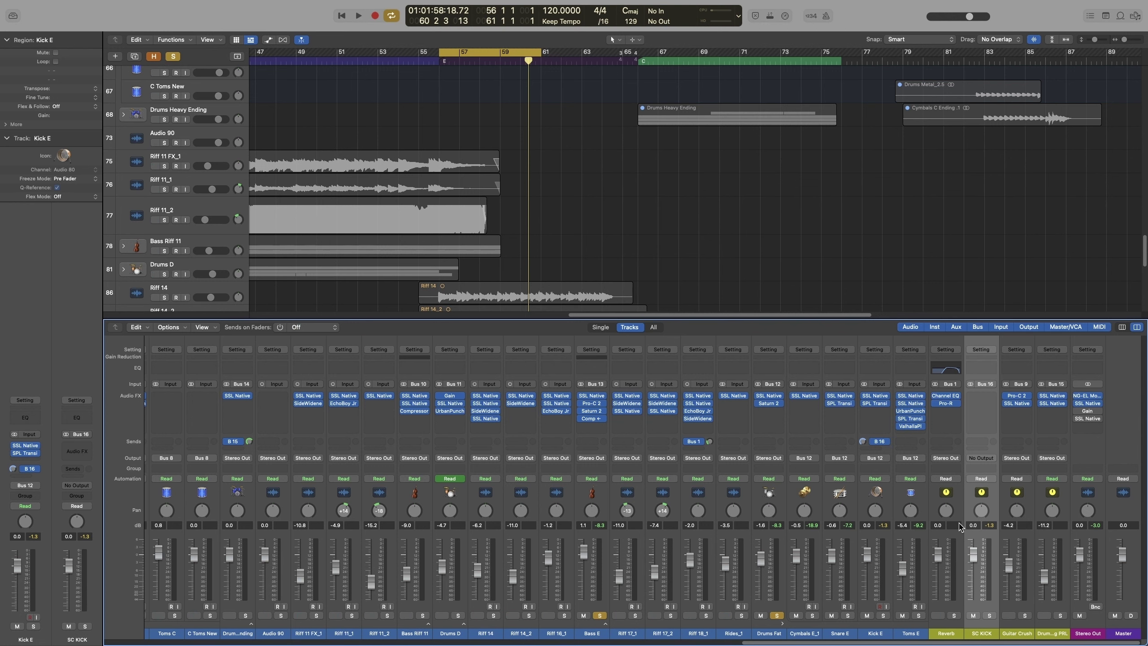
Step: Reopen the Bass E compressor and choose Bus 16 ← Kick E as its side chain source
key(x)
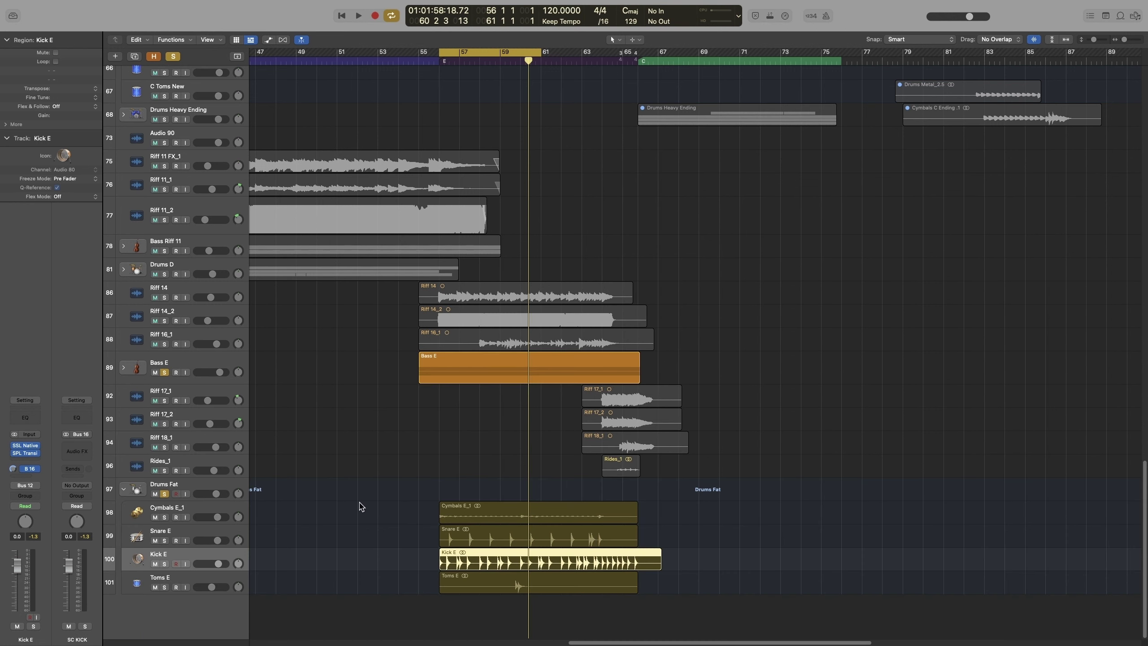
click(209, 371)
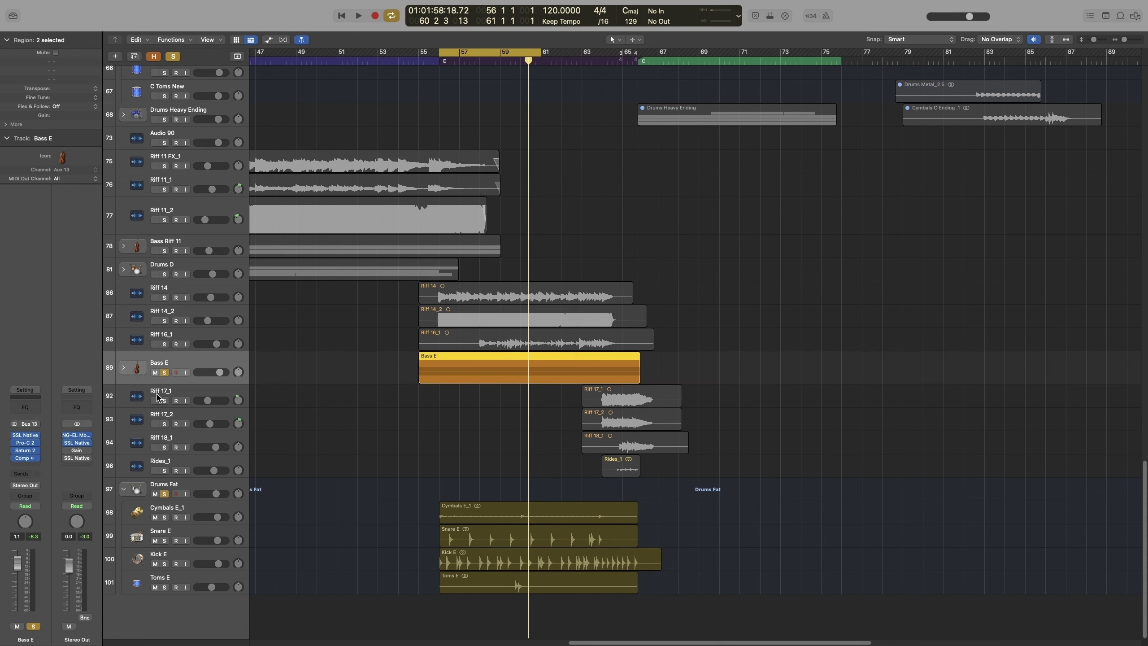
click(26, 458)
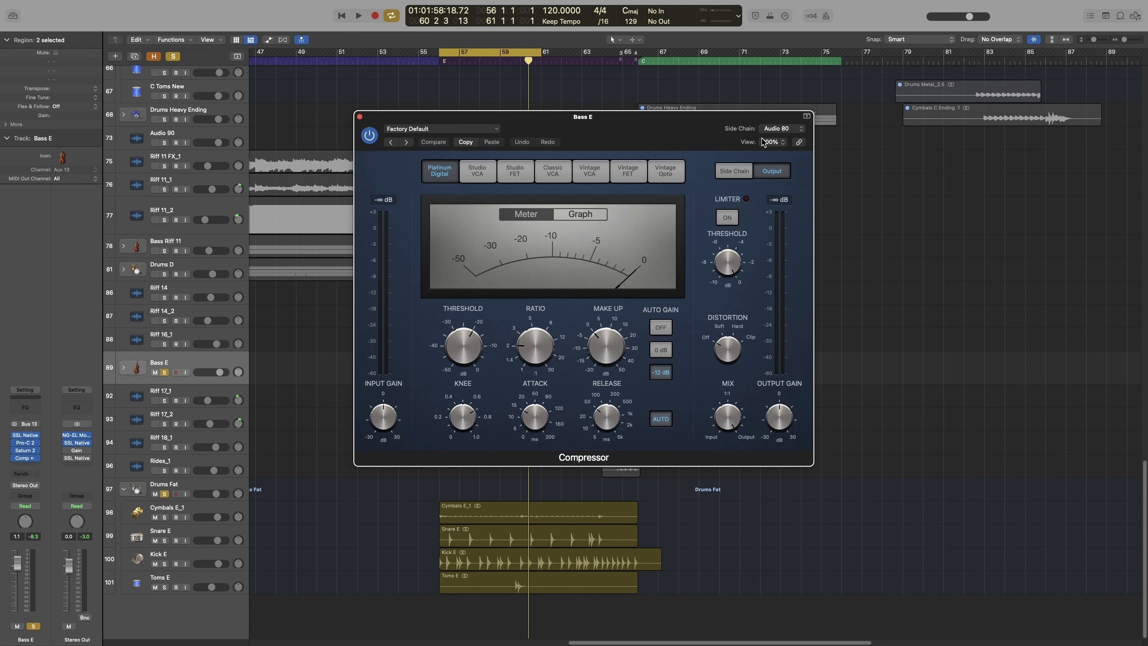
click(775, 128)
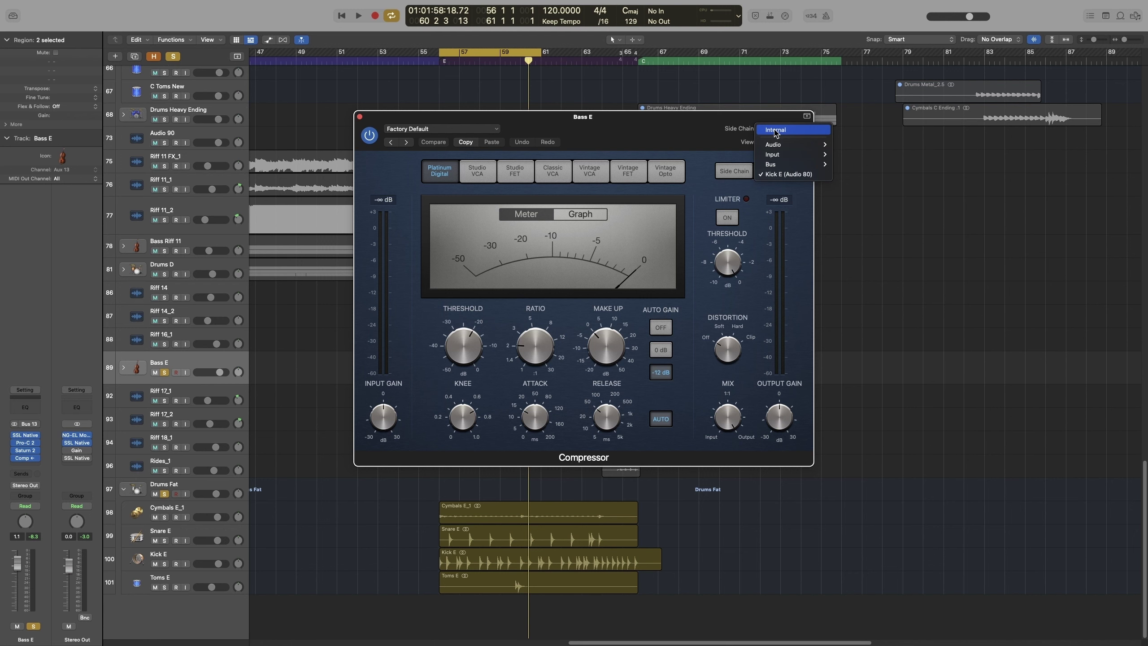
mouse_move(772, 164)
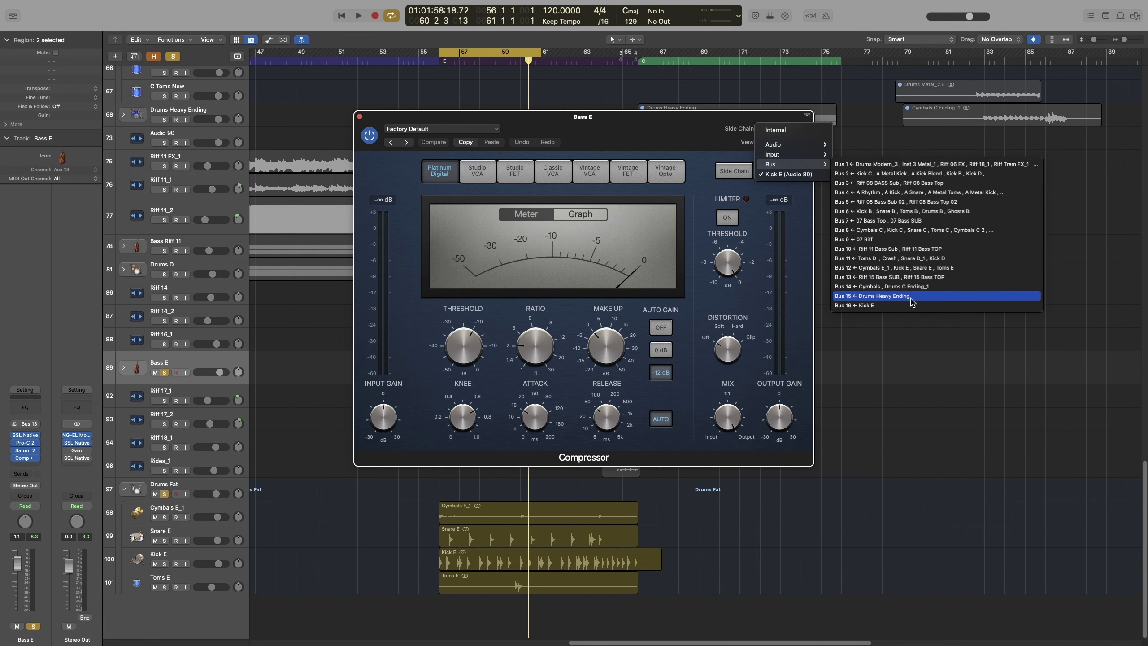
click(875, 308)
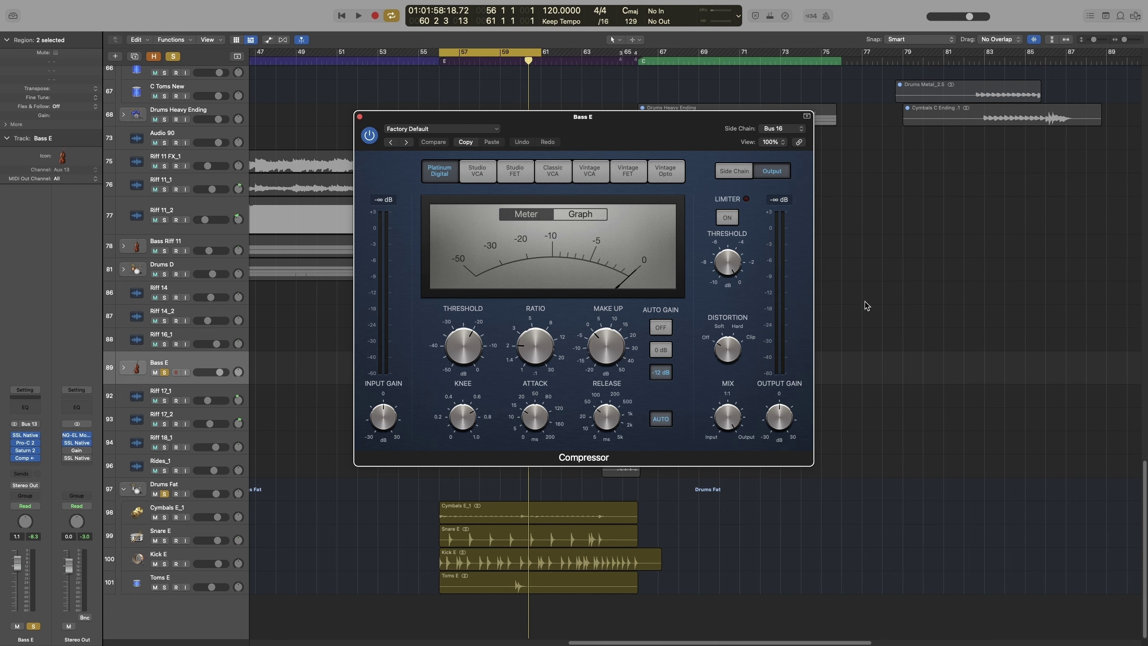
drag(662, 132, 670, 126)
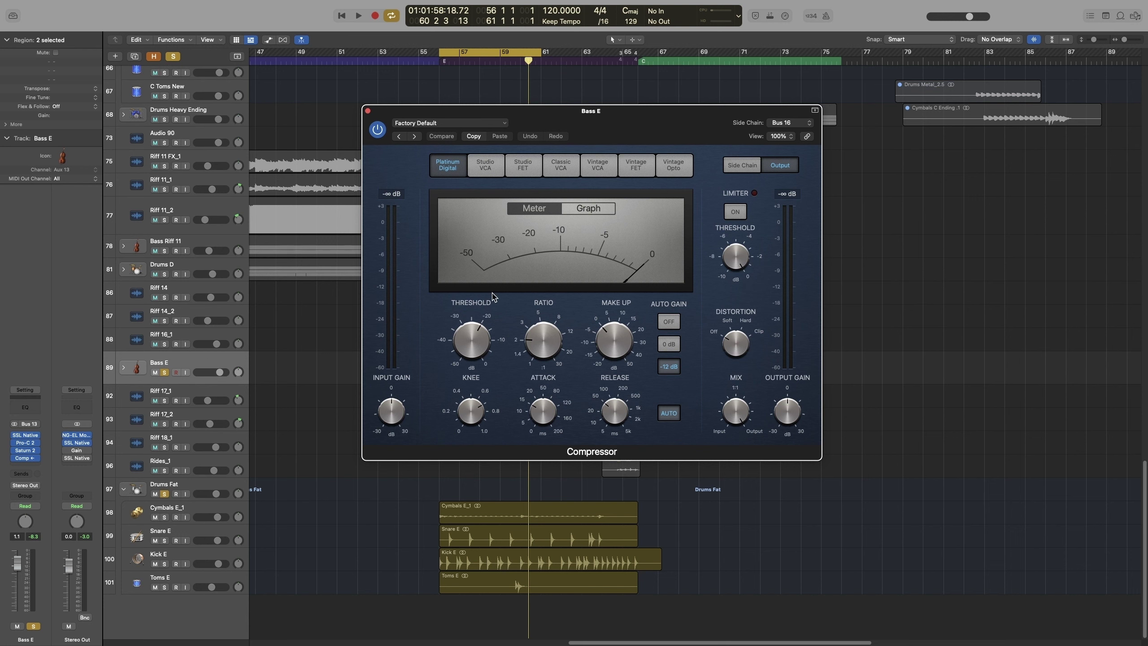
Step: Adjust the Bass E compressor threshold (around -26.5 to -28 dB) while the loop plays
mouse_move(486, 321)
drag(473, 334, 467, 397)
key(space)
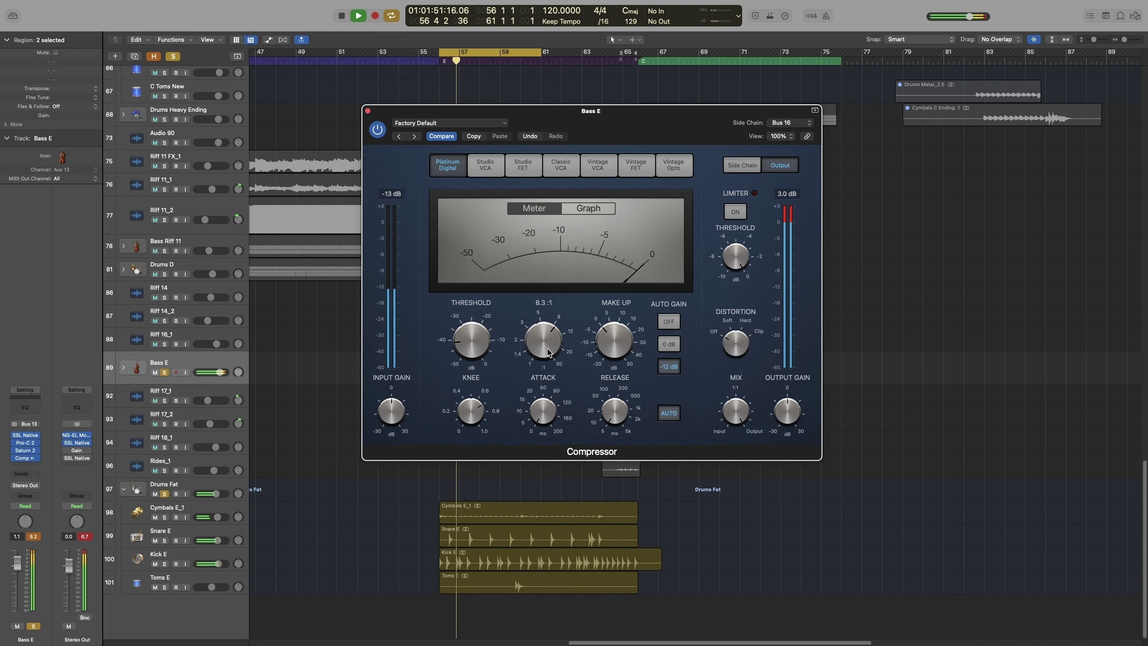
mouse_move(599, 402)
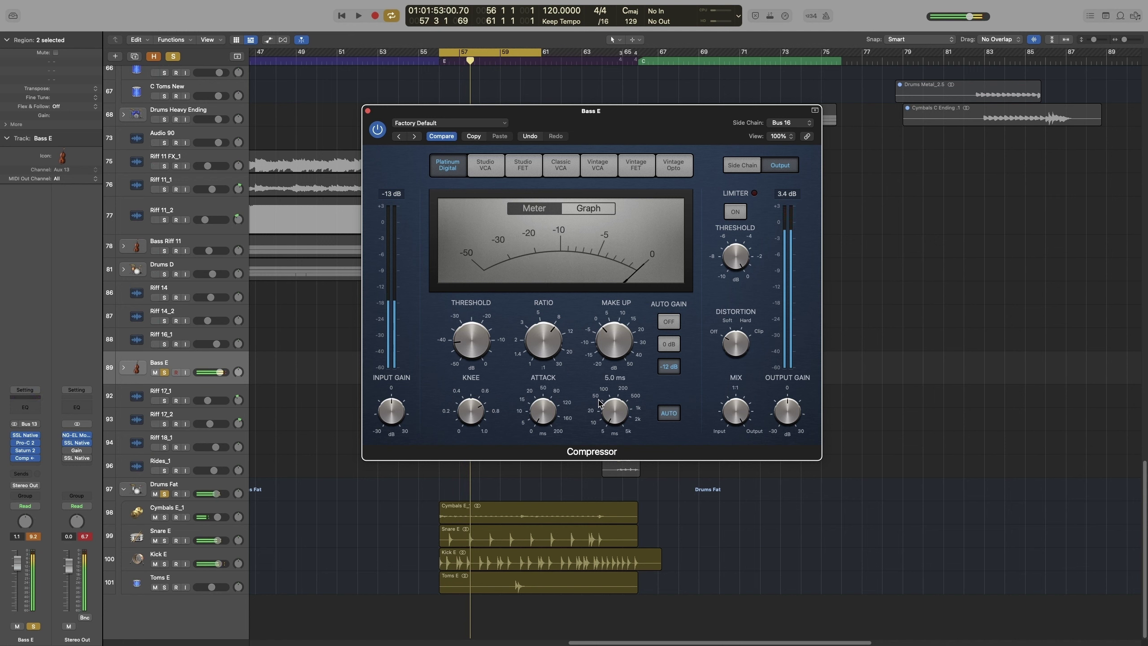
key(space)
key(space)
key(space)
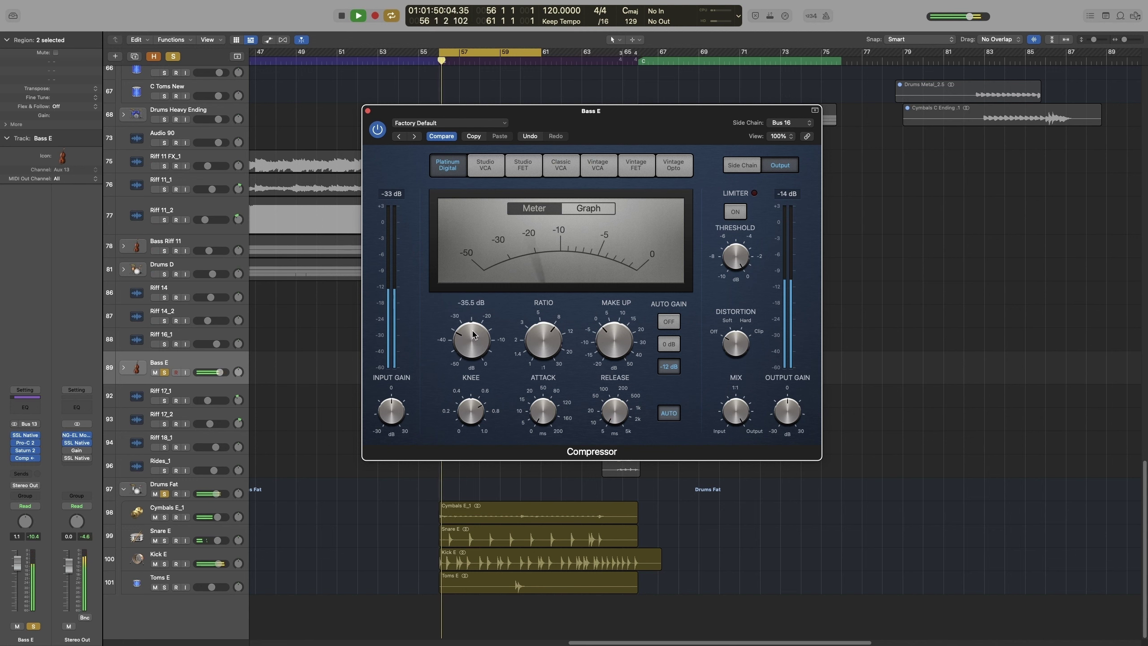
drag(474, 338, 474, 306)
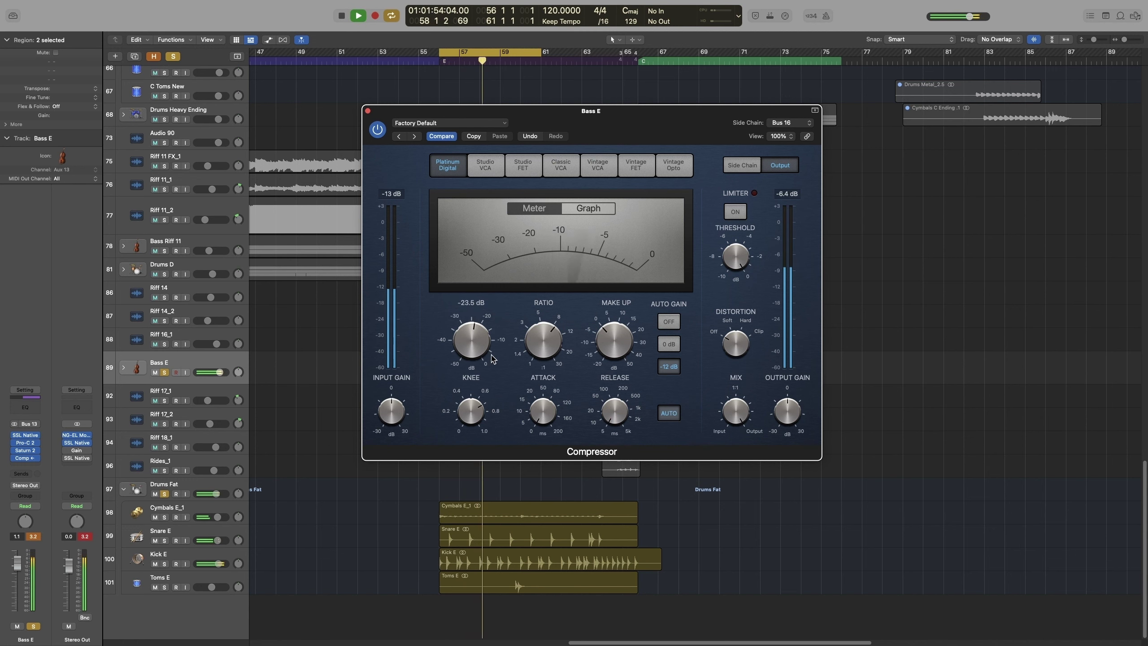
key(space)
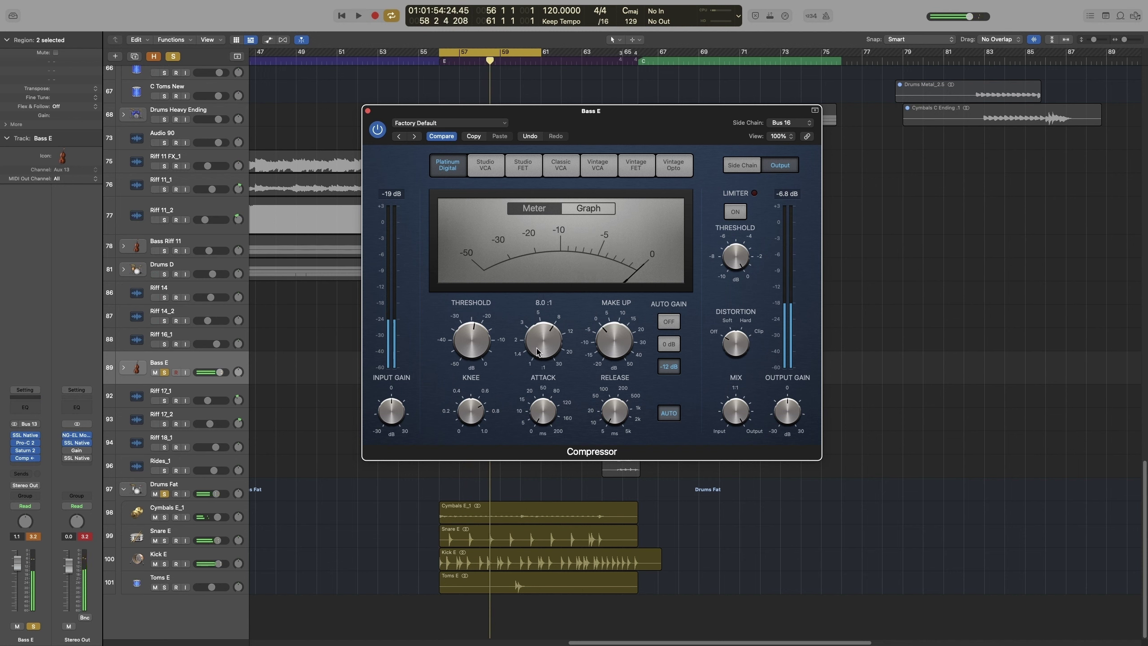
Step: Lower the ratio from 8.0:1 to 3.9:1 and lengthen the release to 13.0 ms
key(space)
drag(537, 352, 535, 378)
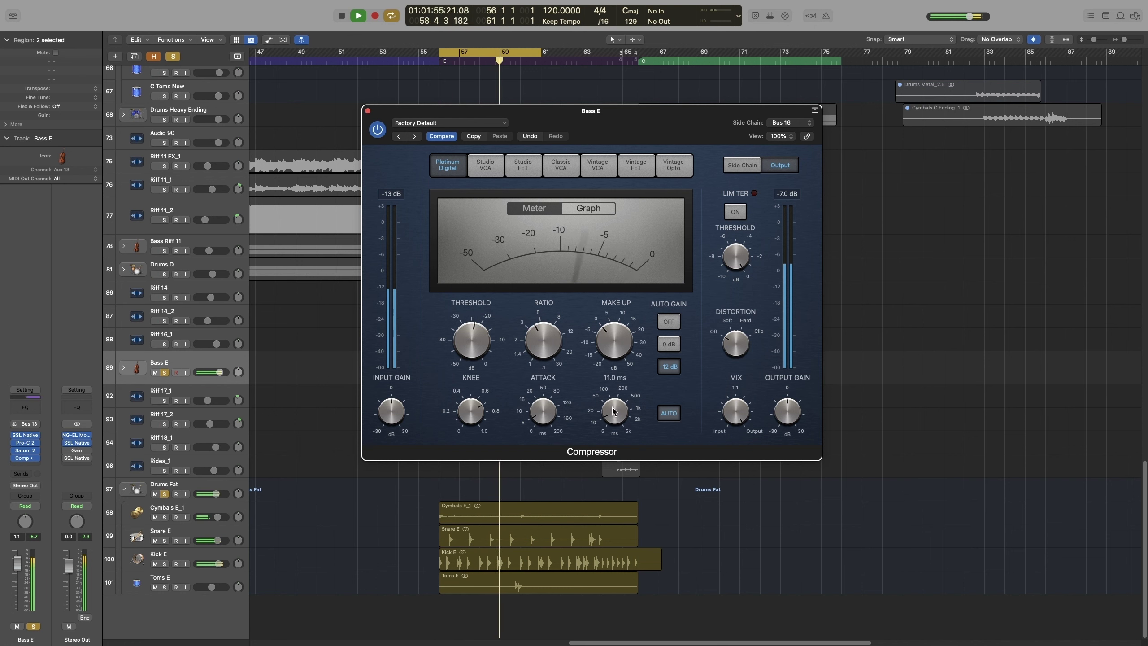
drag(612, 410, 654, 409)
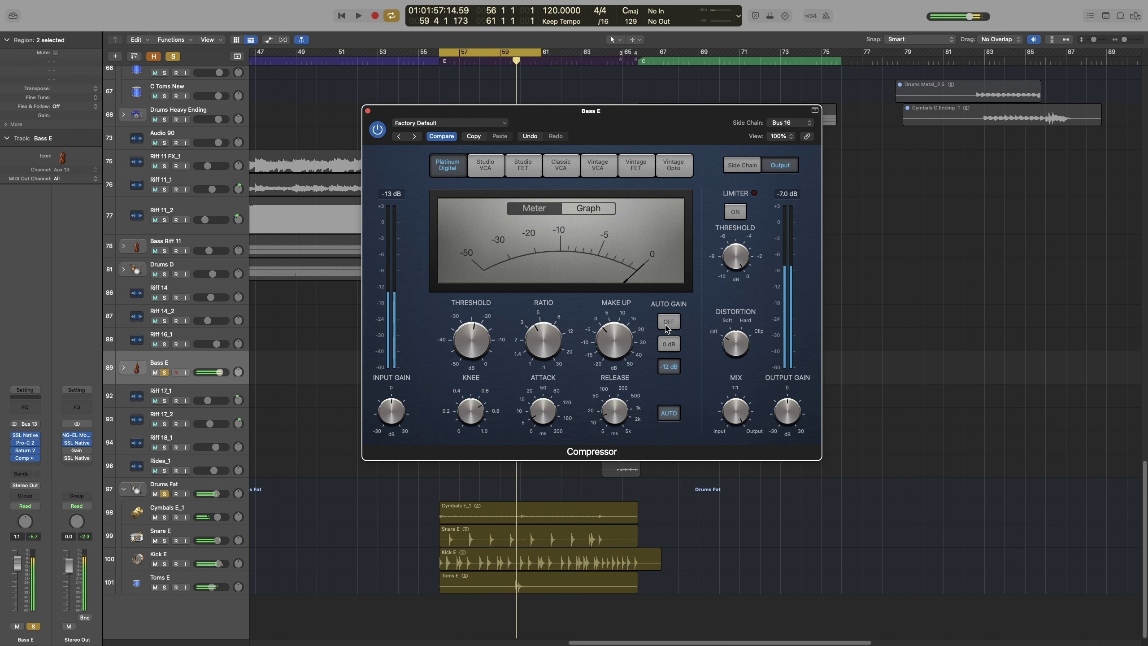
key(space)
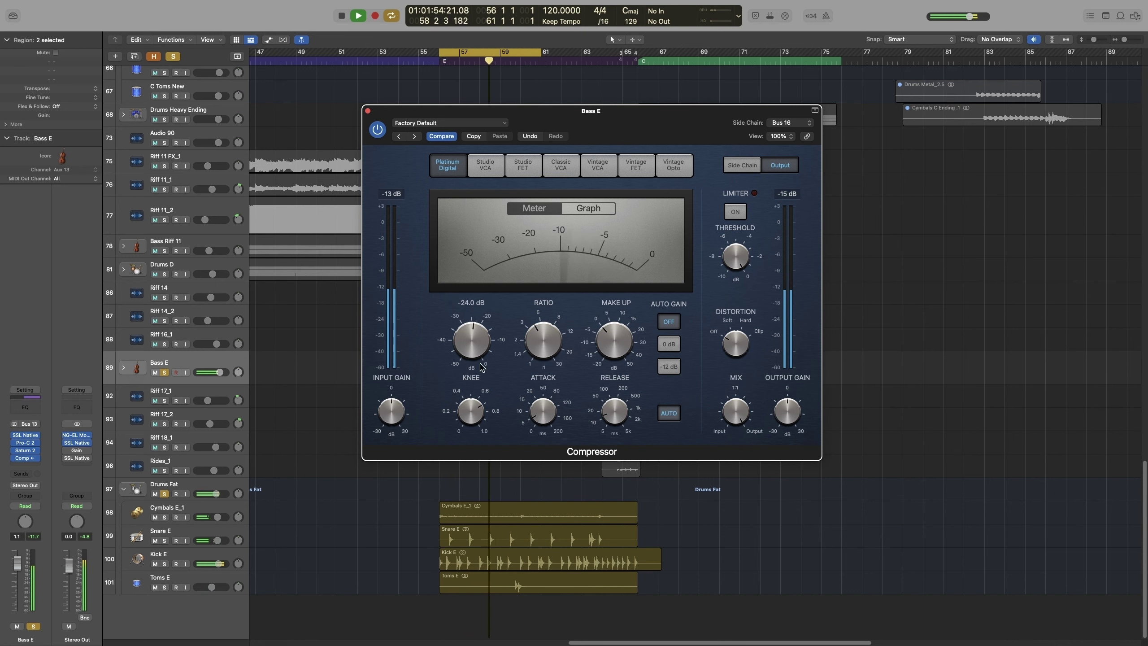
key(space)
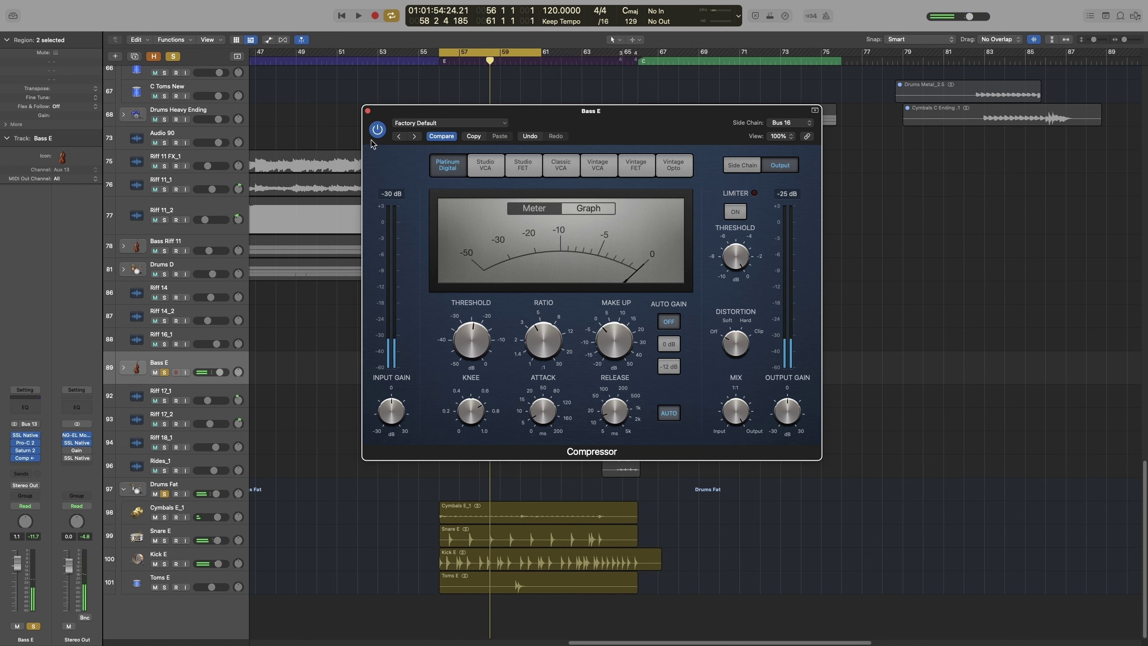
key(space)
click(378, 130)
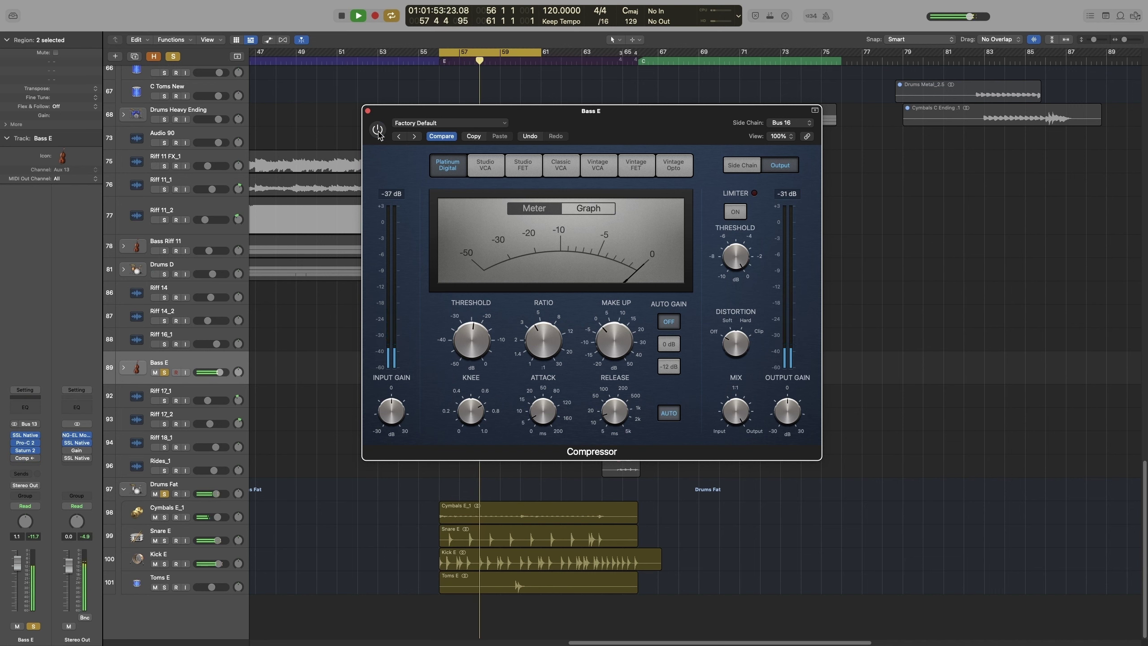
click(378, 130)
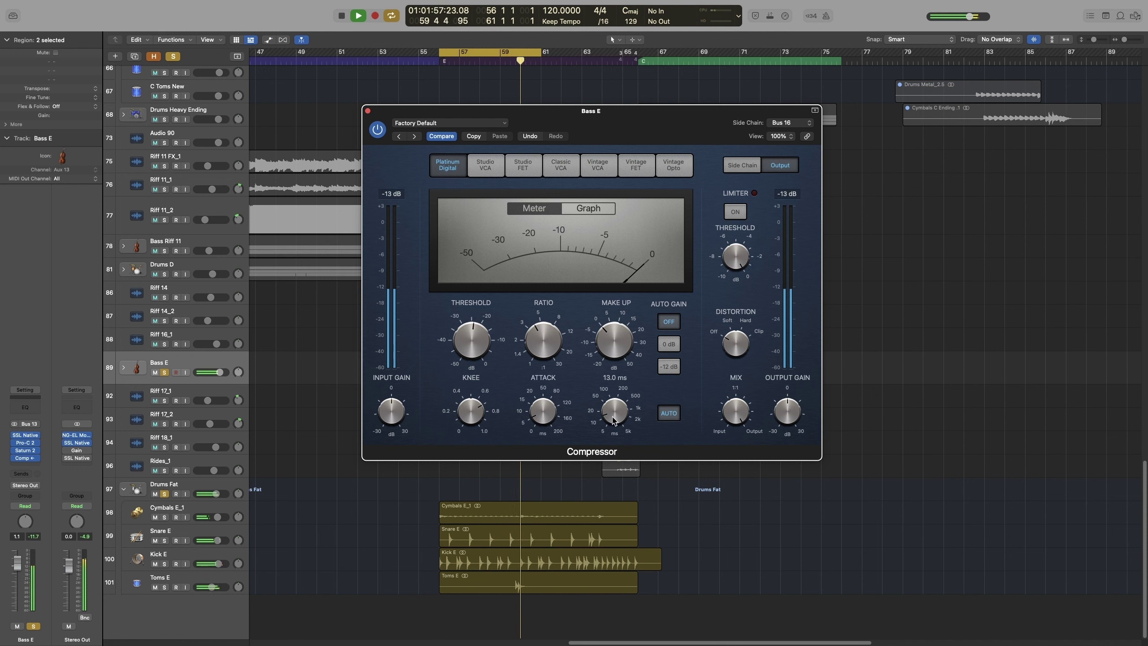
Step: Unsolo to hear the full mix and raise the compressor attack to 2.0 ms
key(space)
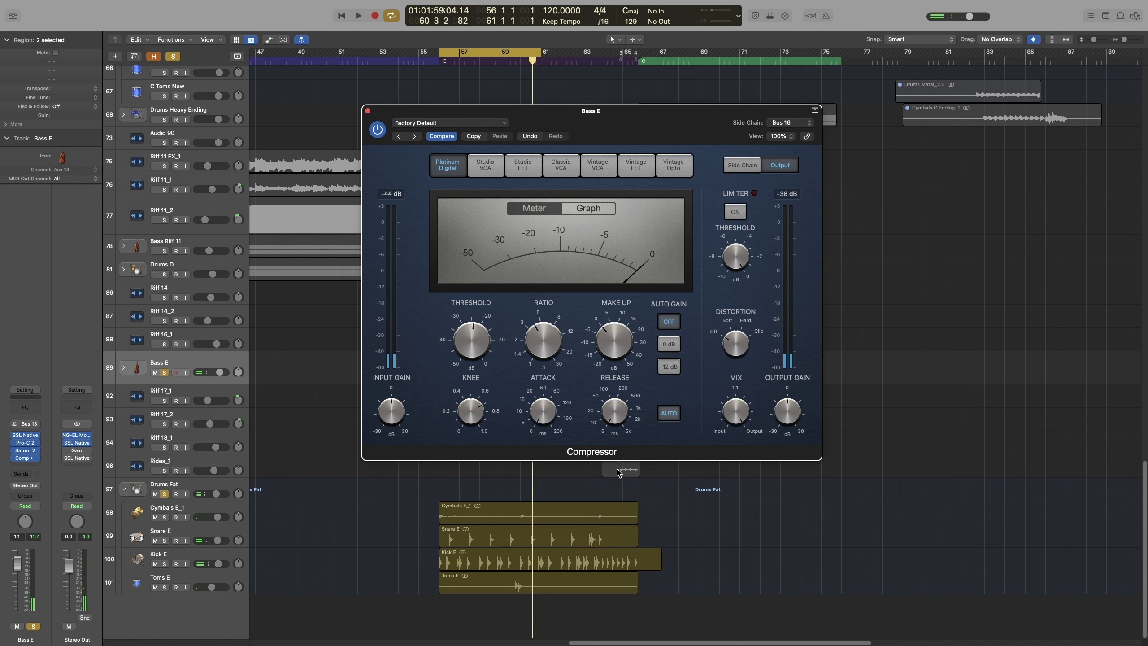
key(space)
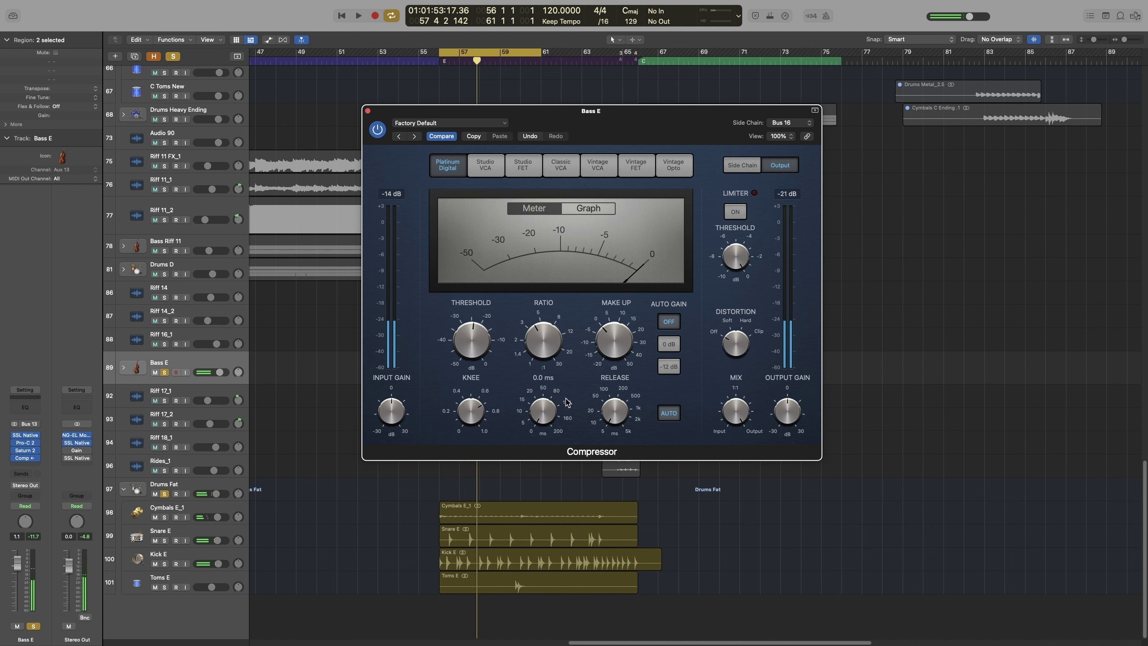
click(173, 56)
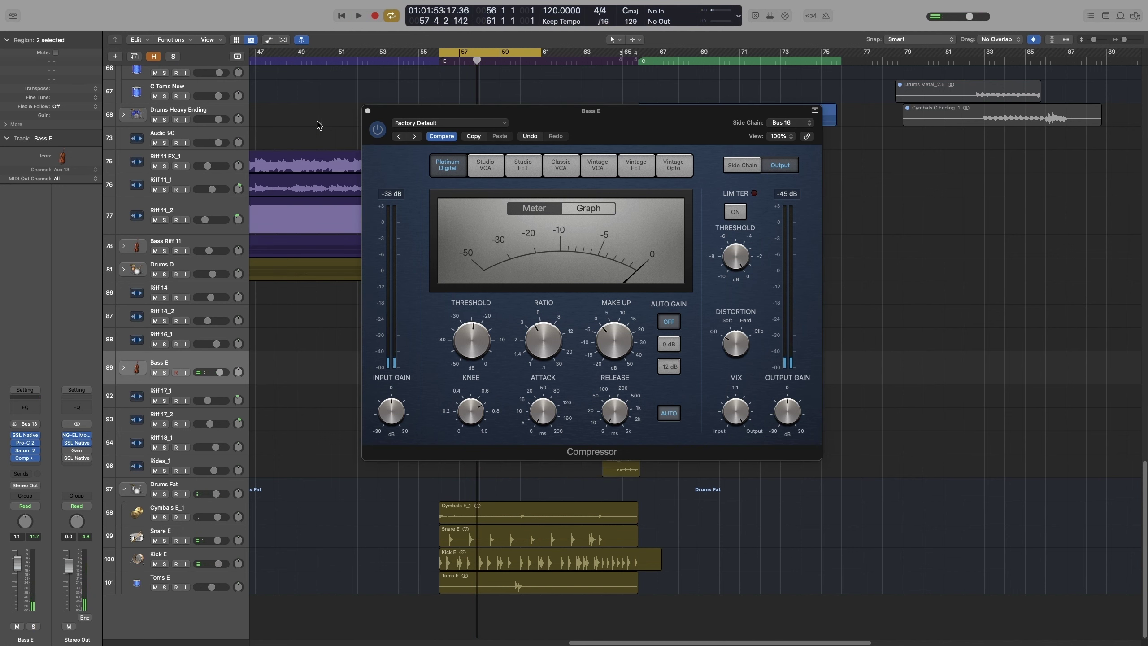
key(space)
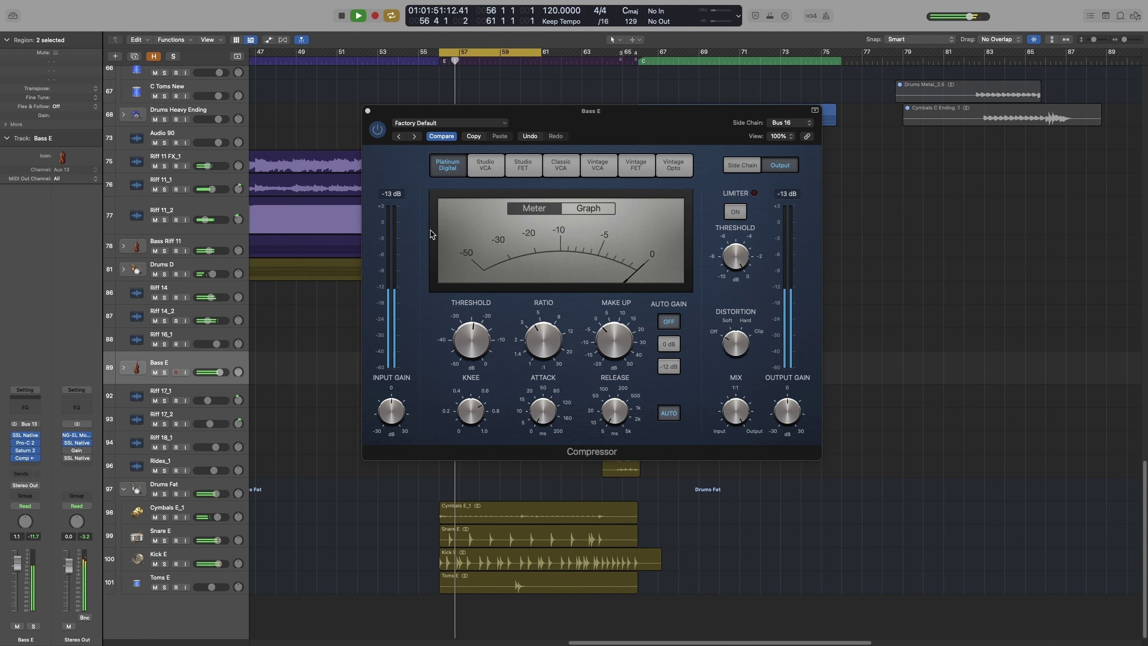
mouse_move(542, 417)
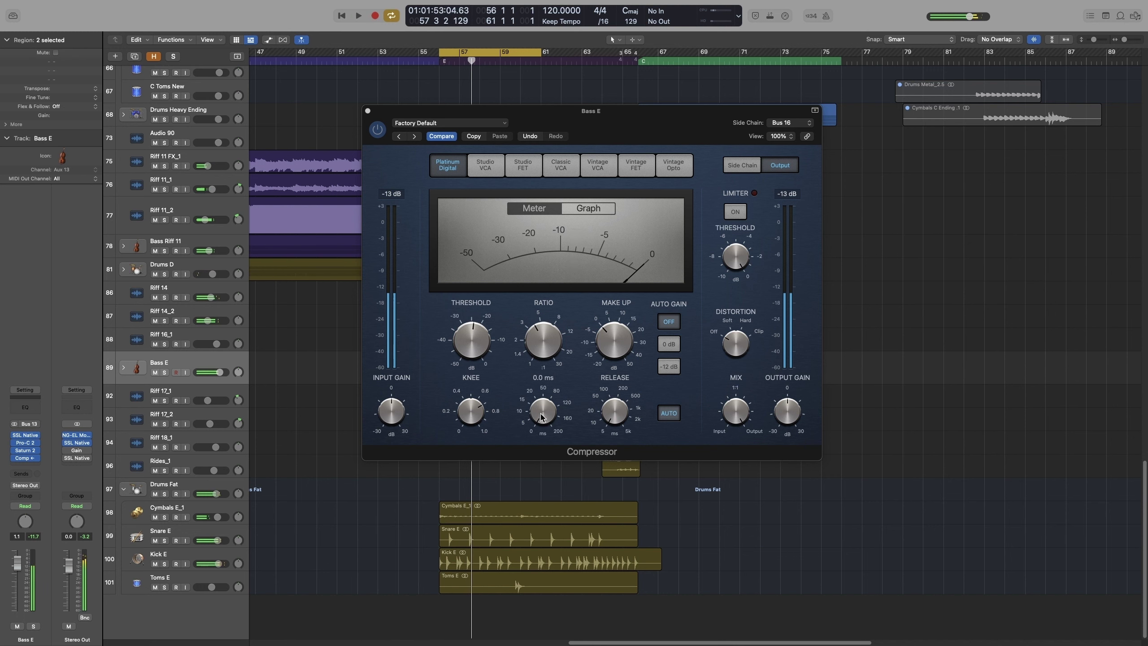
drag(542, 417, 539, 413)
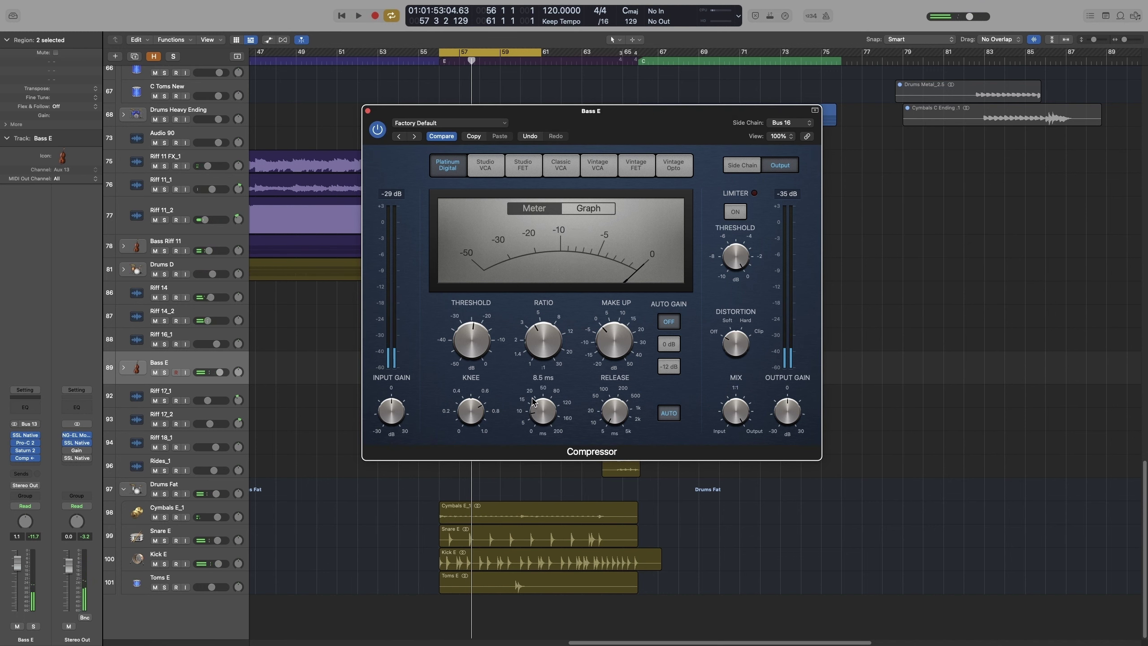
Step: Re-solo Bass E and set the compressor release to 13 ms, then 110 ms
click(164, 372)
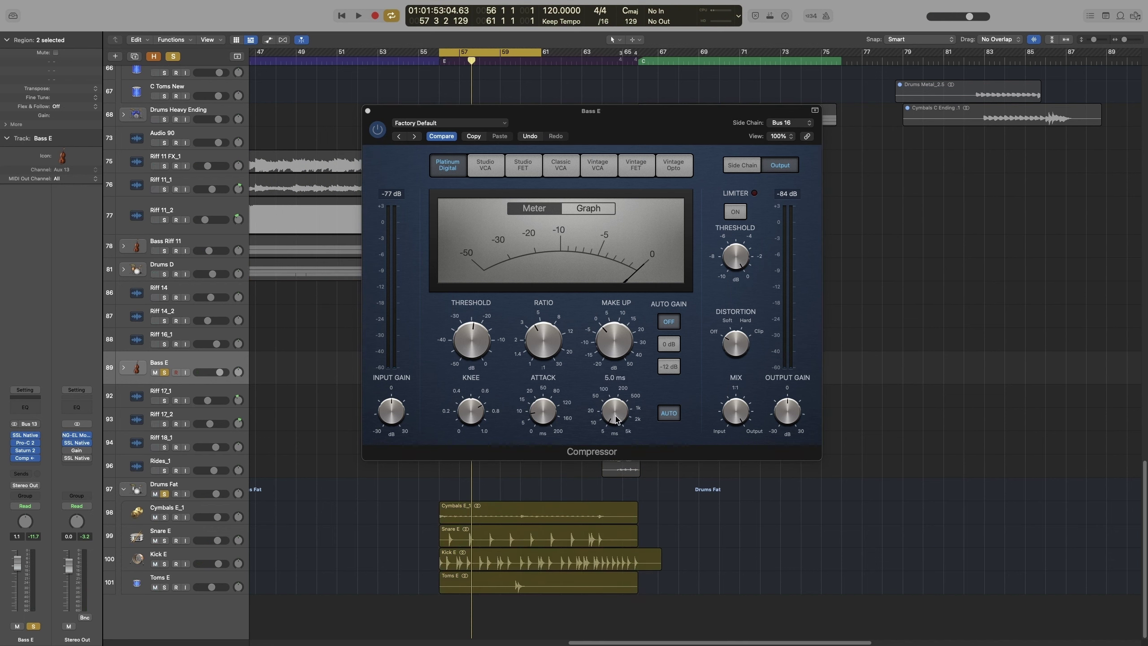
drag(616, 419, 614, 406)
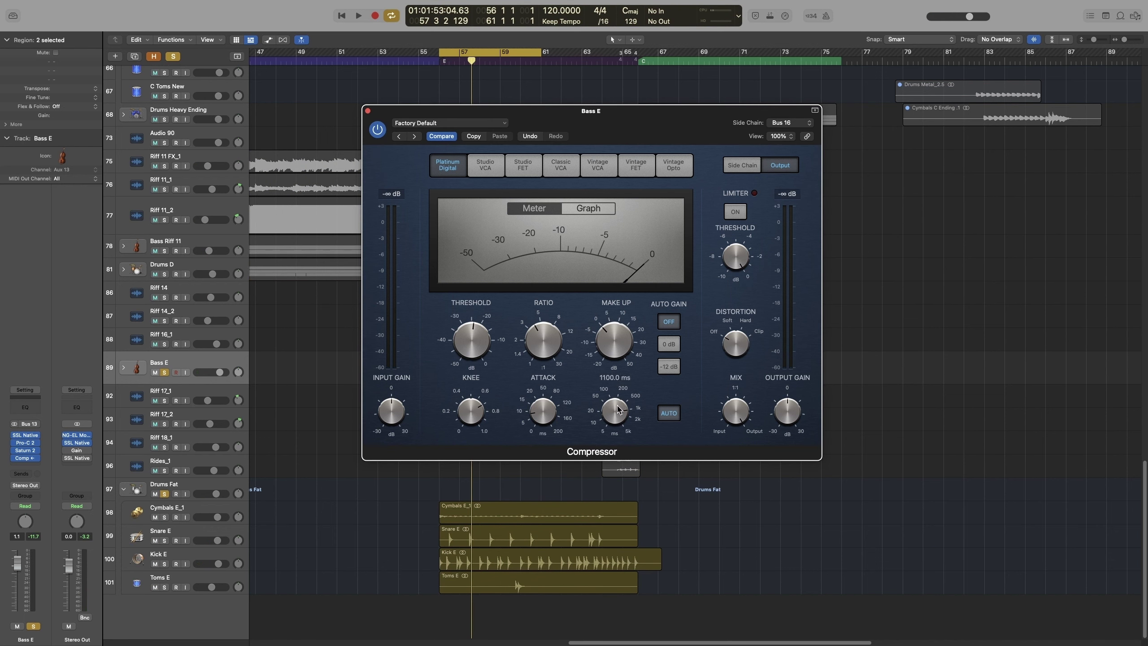
key(space)
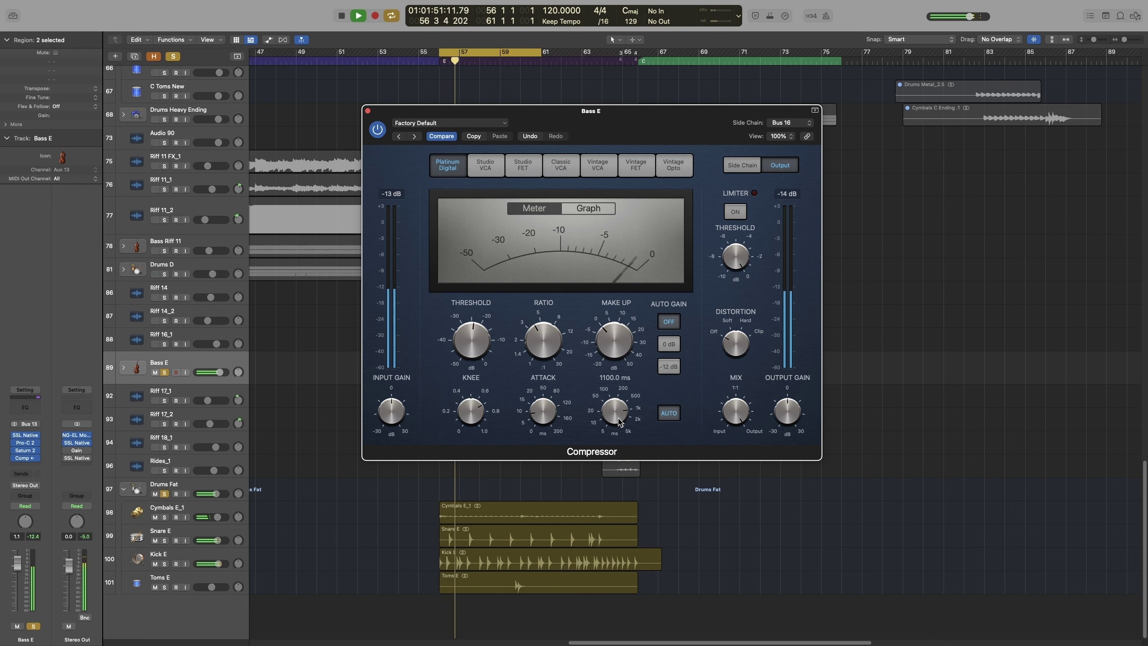
key(space)
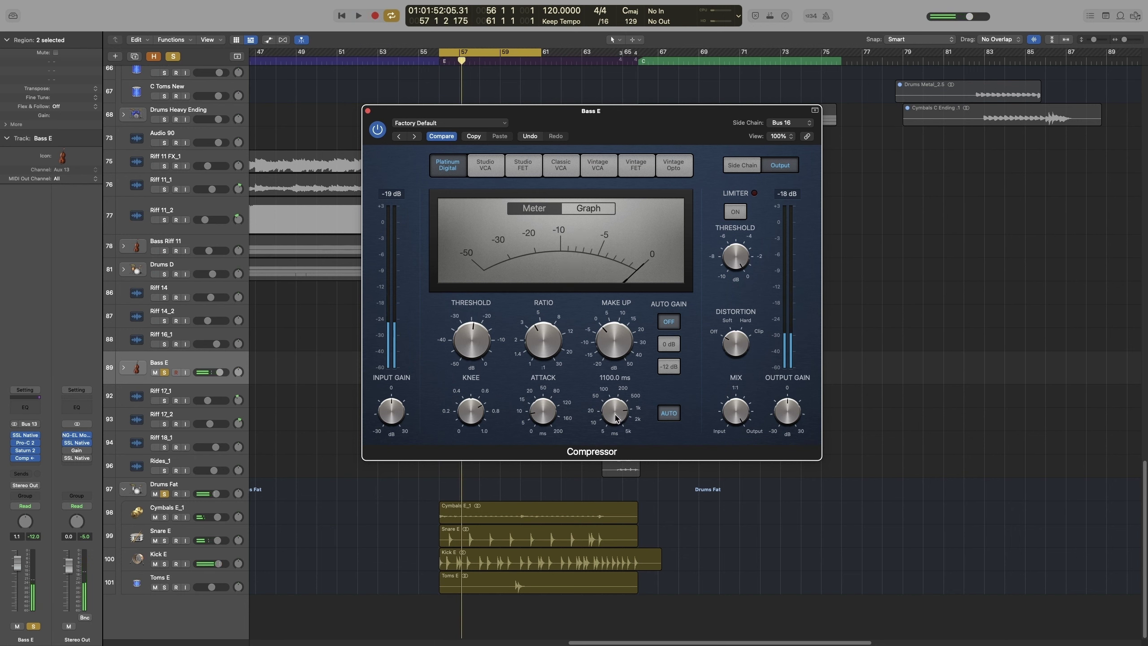
key(space)
drag(614, 416, 618, 468)
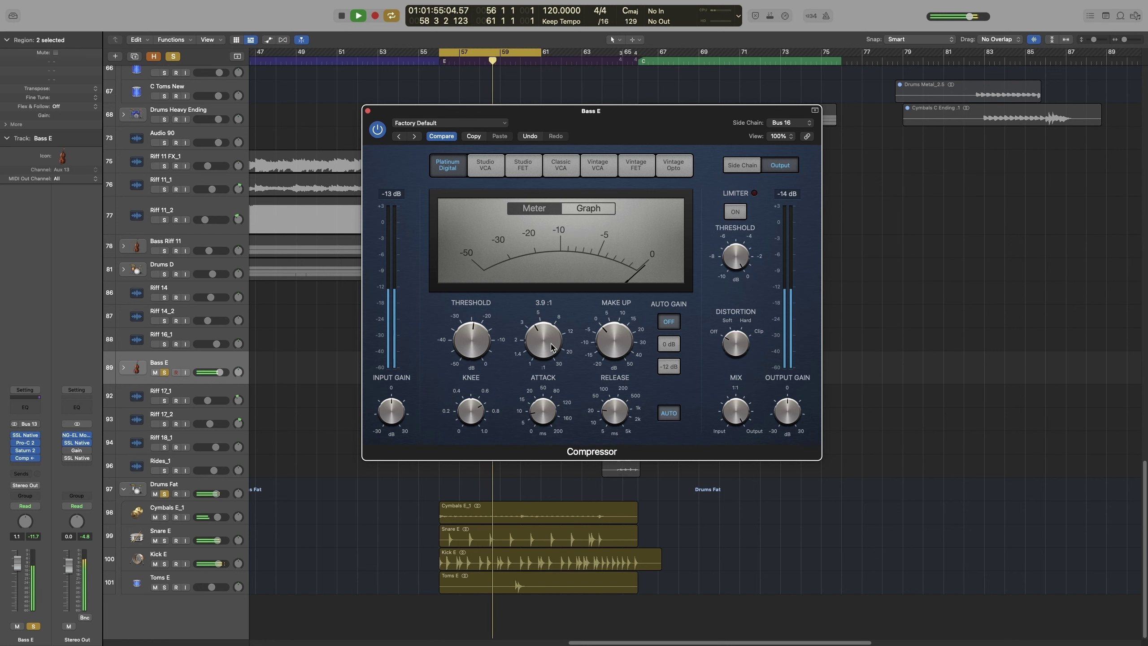
mouse_move(474, 342)
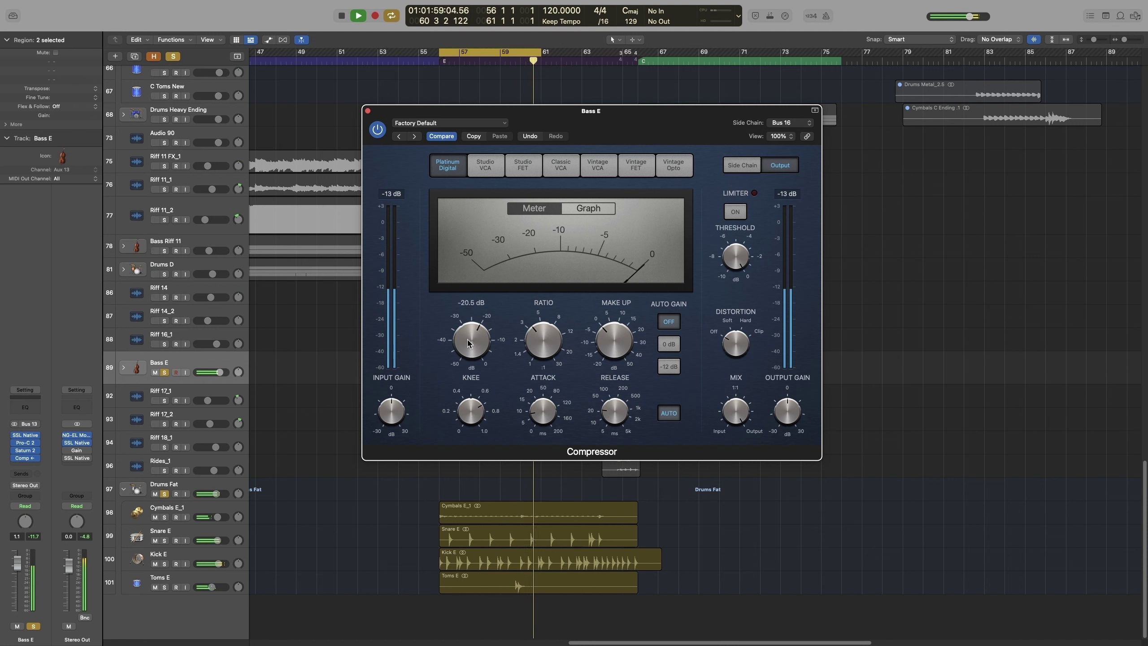
mouse_move(547, 418)
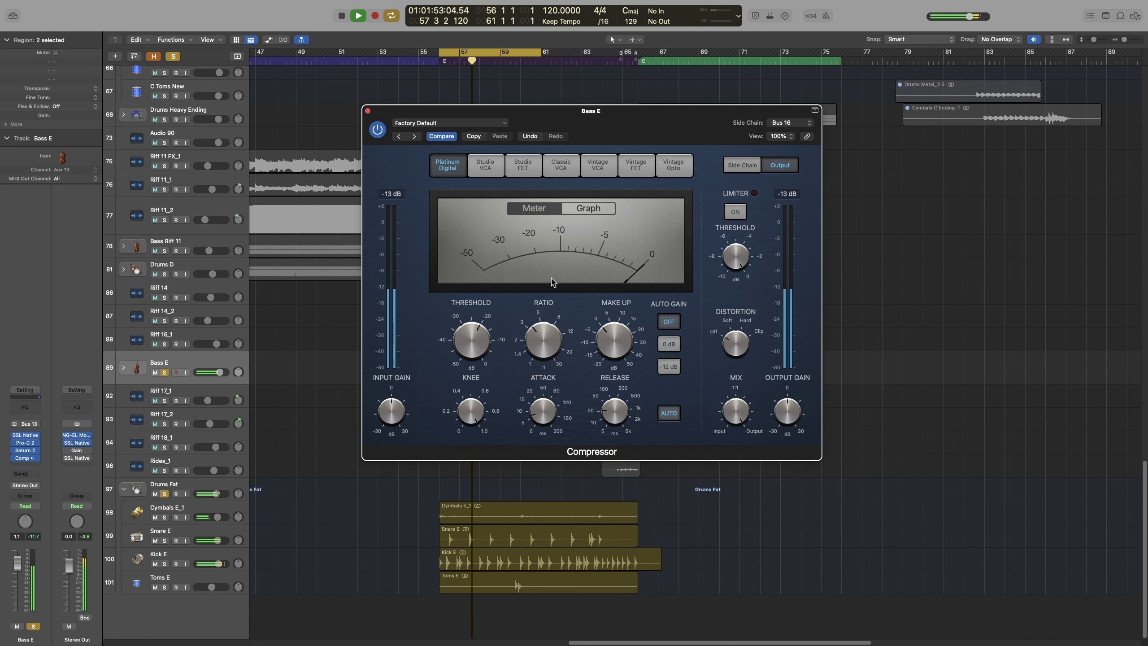
Step: Compare the bass compressor bypassed and active, then stop playback and clear all solos
click(378, 129)
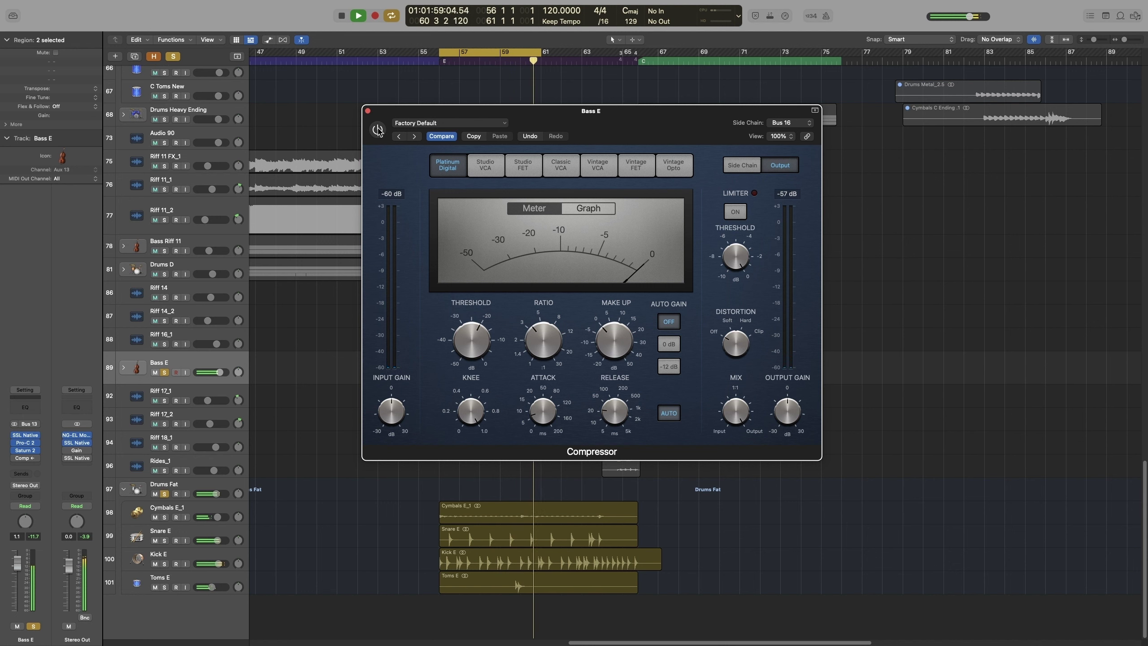
click(378, 130)
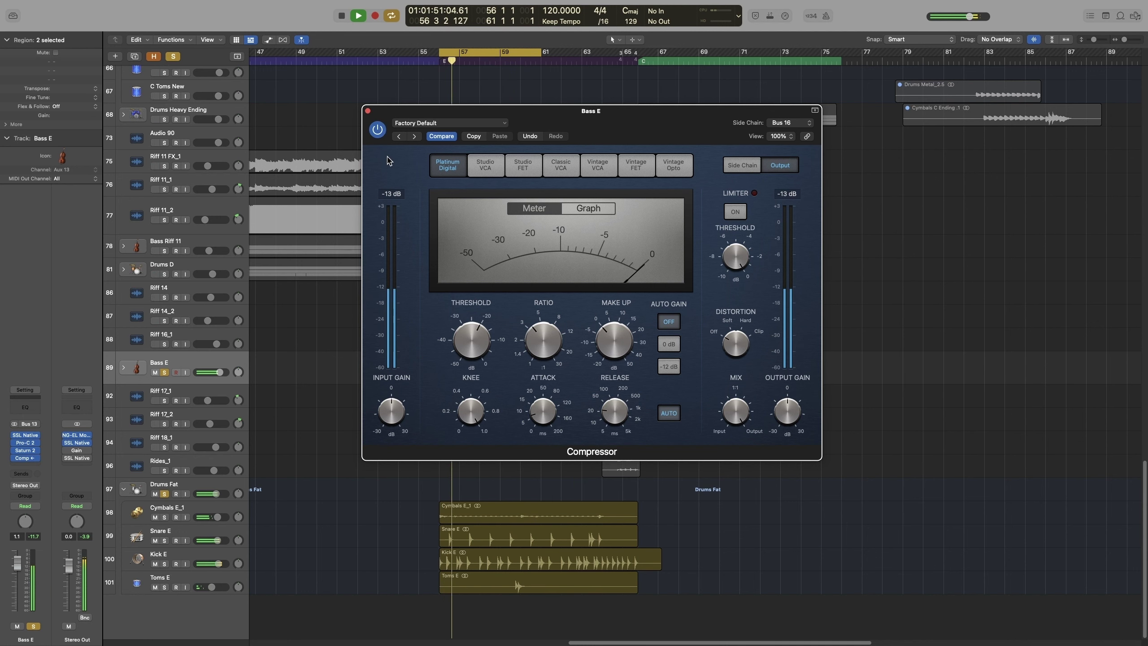
key(space)
click(175, 58)
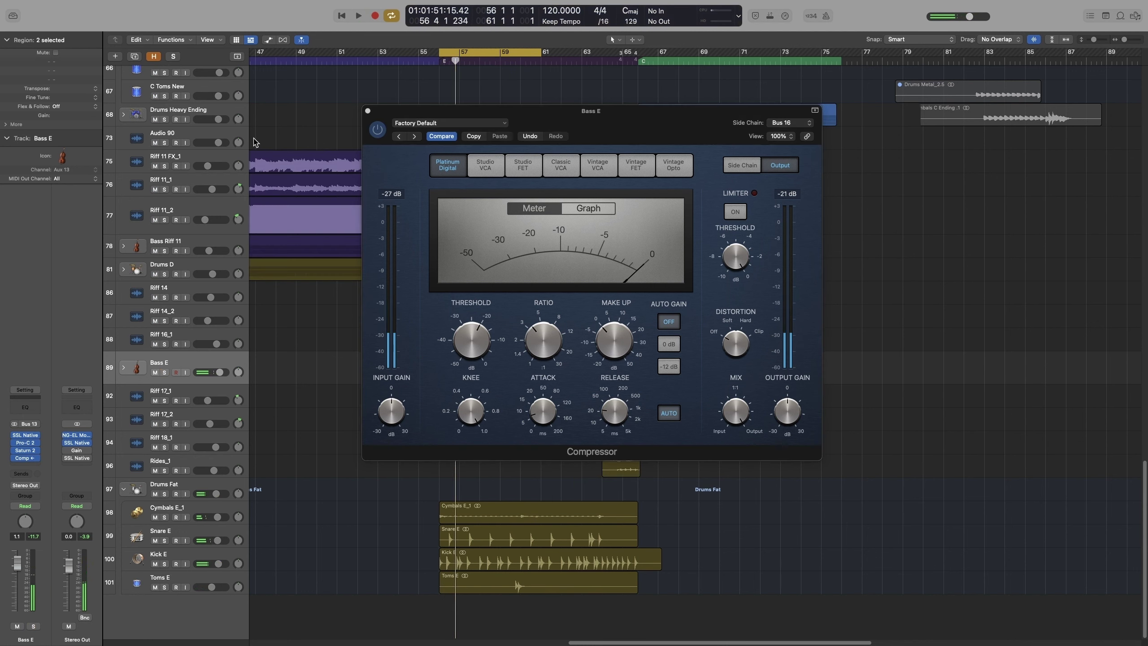
drag(420, 115, 411, 105)
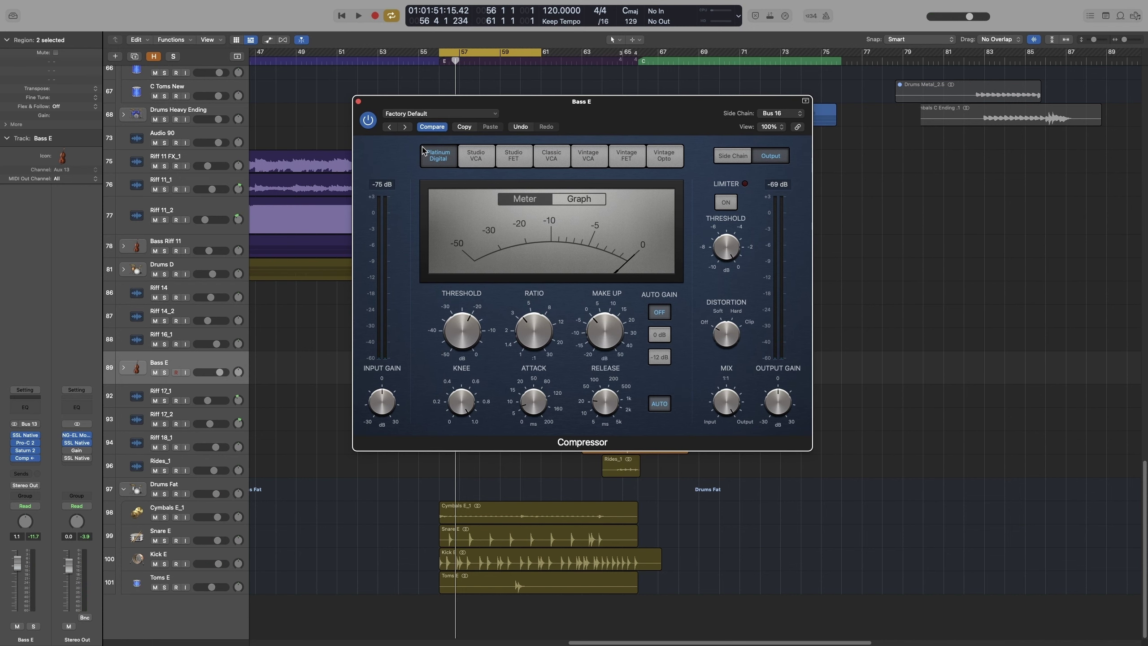
Step: Replay and A/B the compressor again with Bass E soloed, leaving it switched on
key(space)
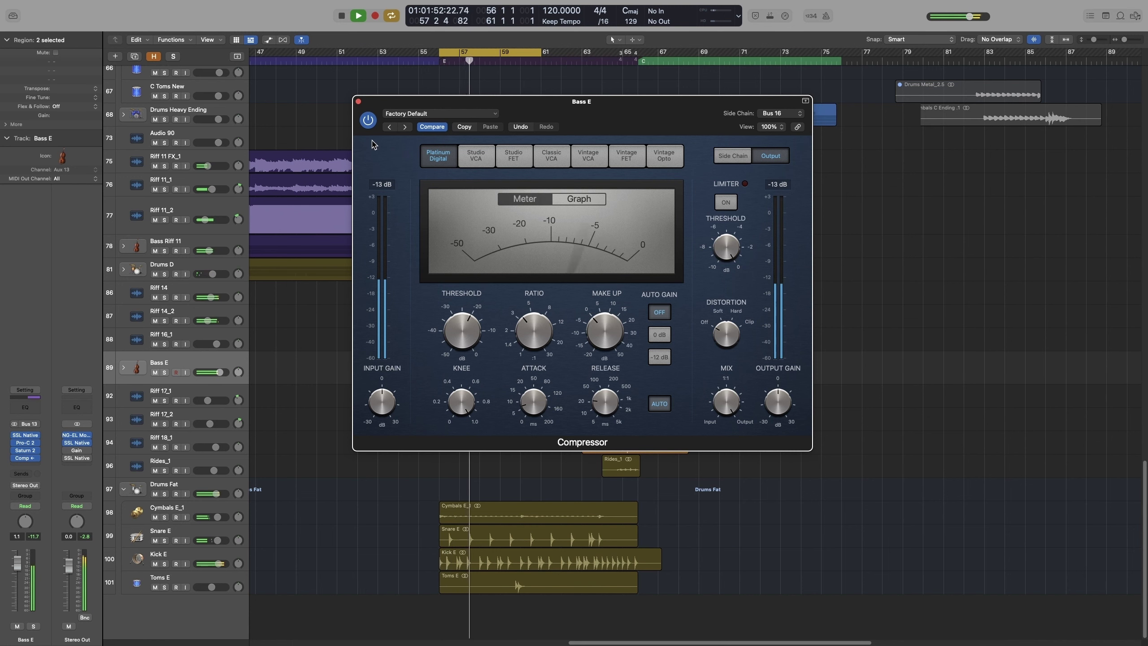
click(368, 125)
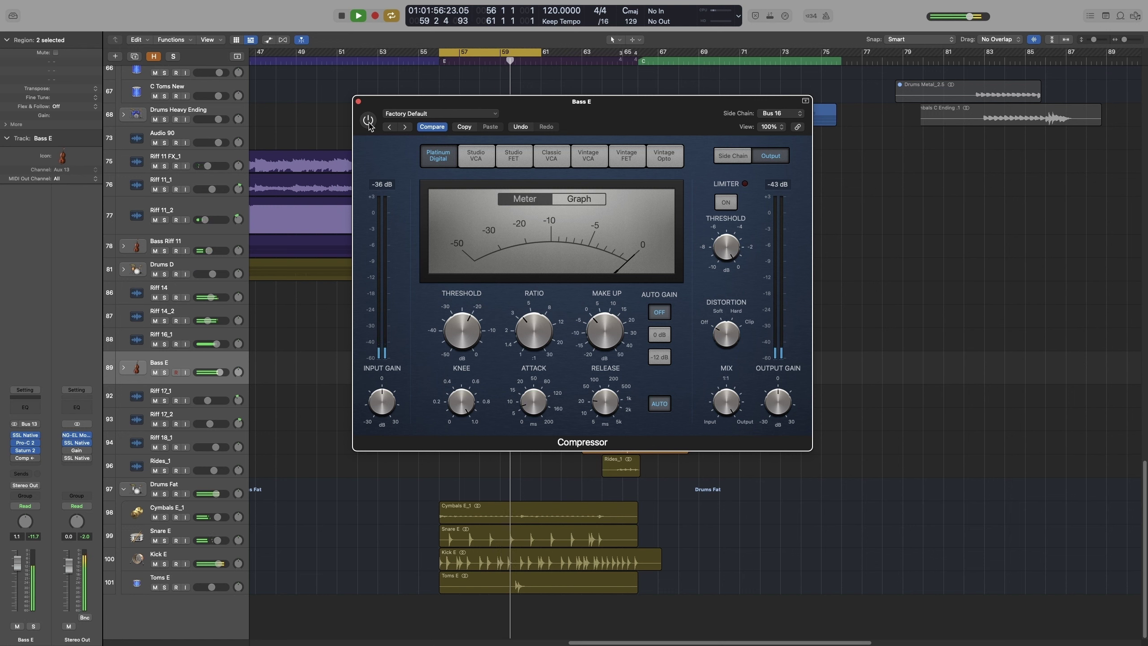
click(367, 120)
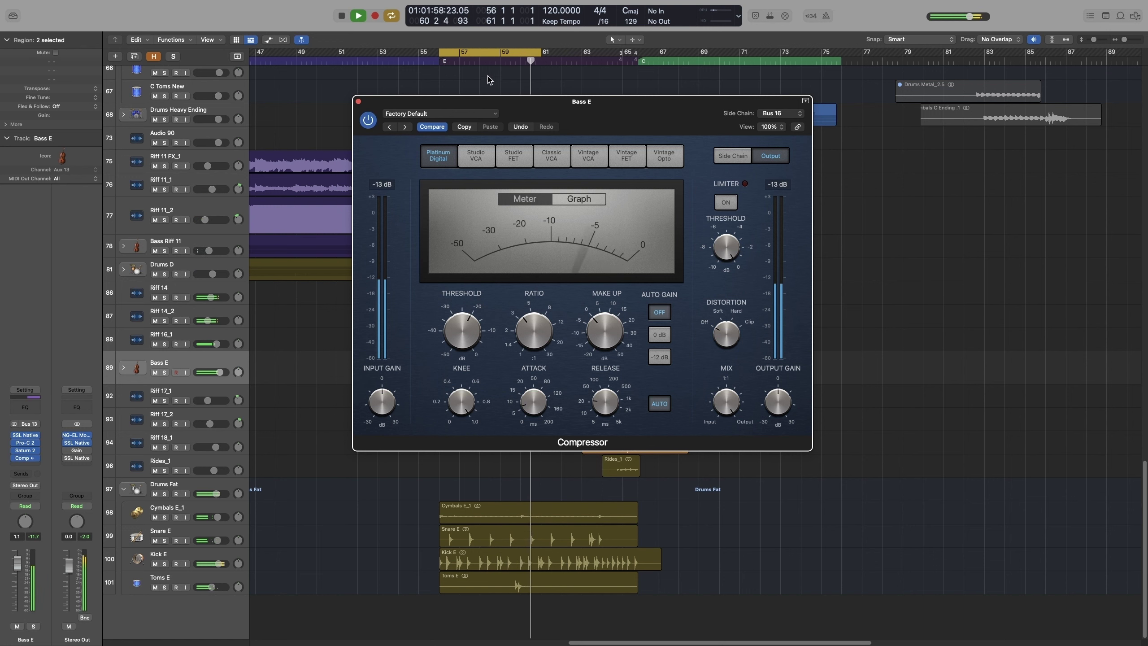
click(365, 122)
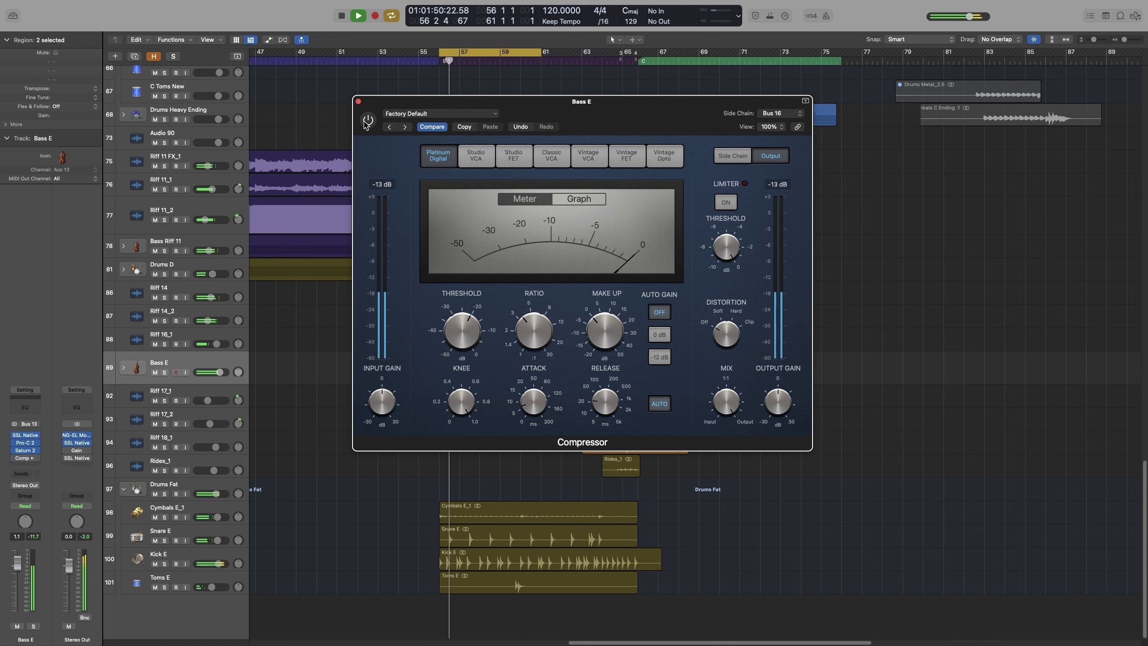
click(366, 121)
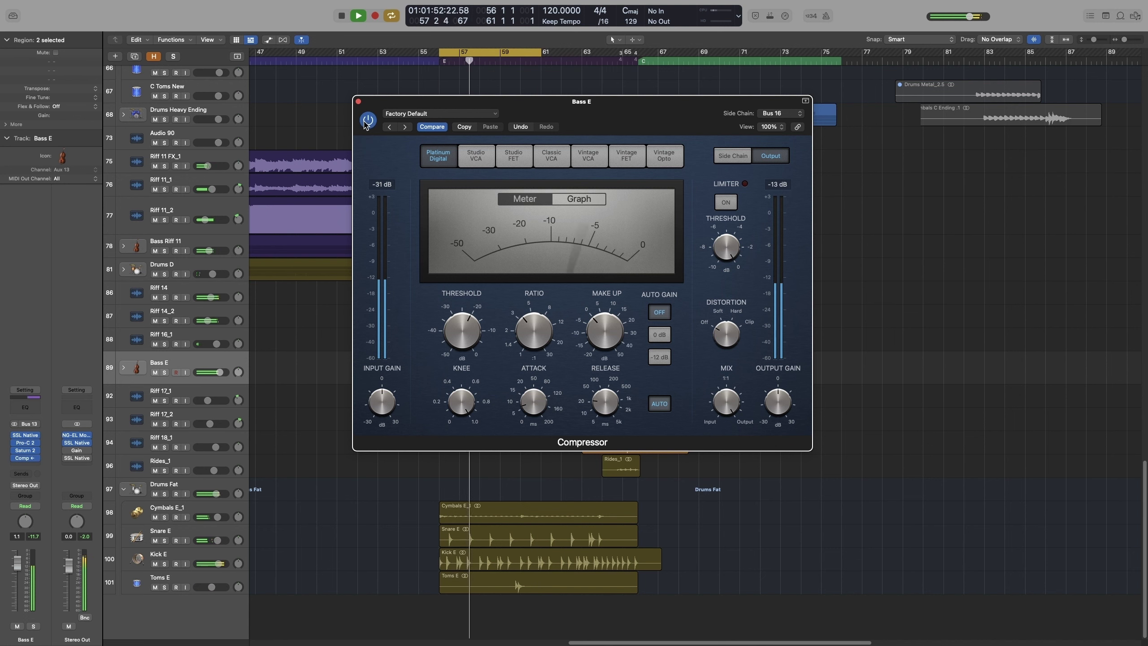
click(164, 372)
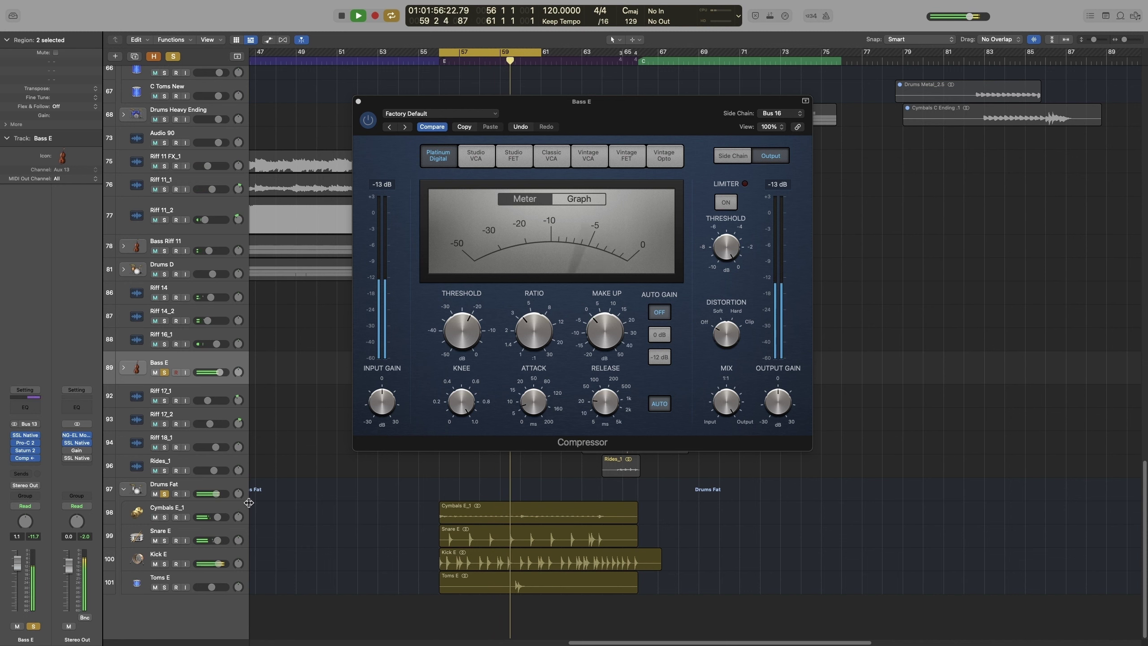
click(367, 121)
click(368, 121)
Step: Swap the Drums Fat solo for Kick E and hear the bass with its compressor enabled
key(space)
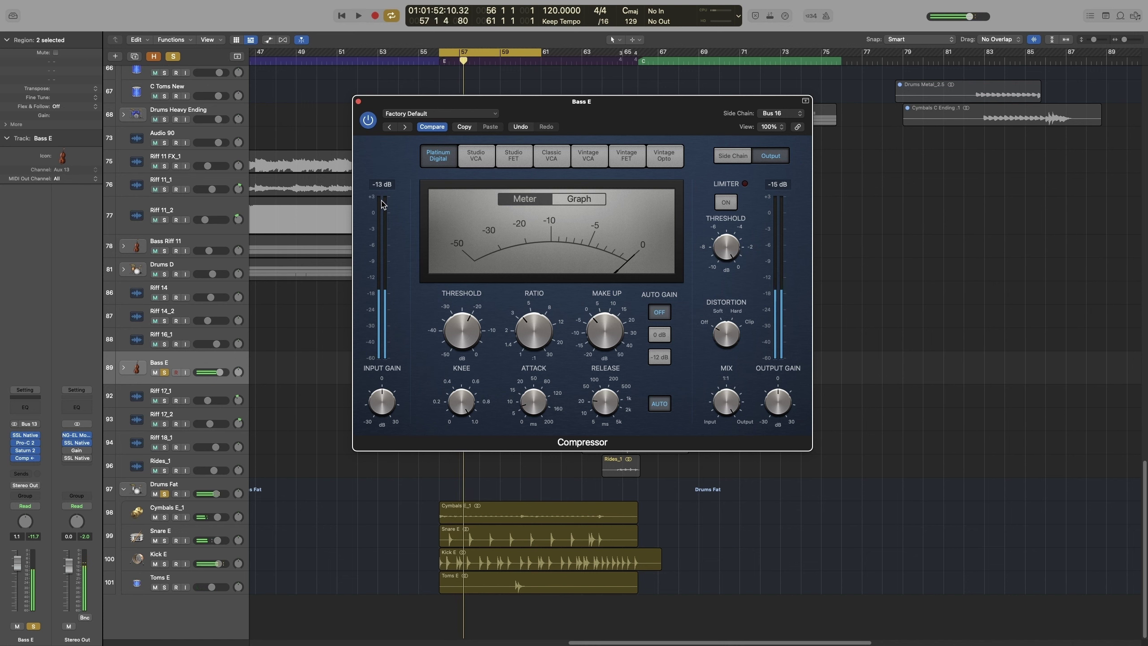
click(165, 494)
click(165, 564)
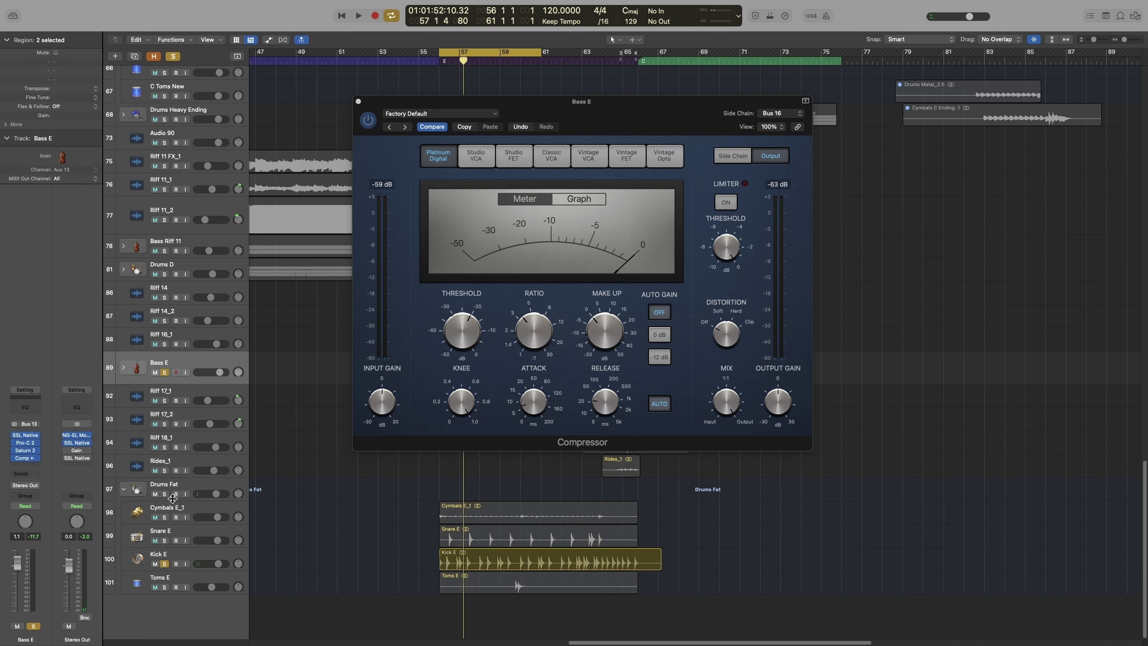
key(space)
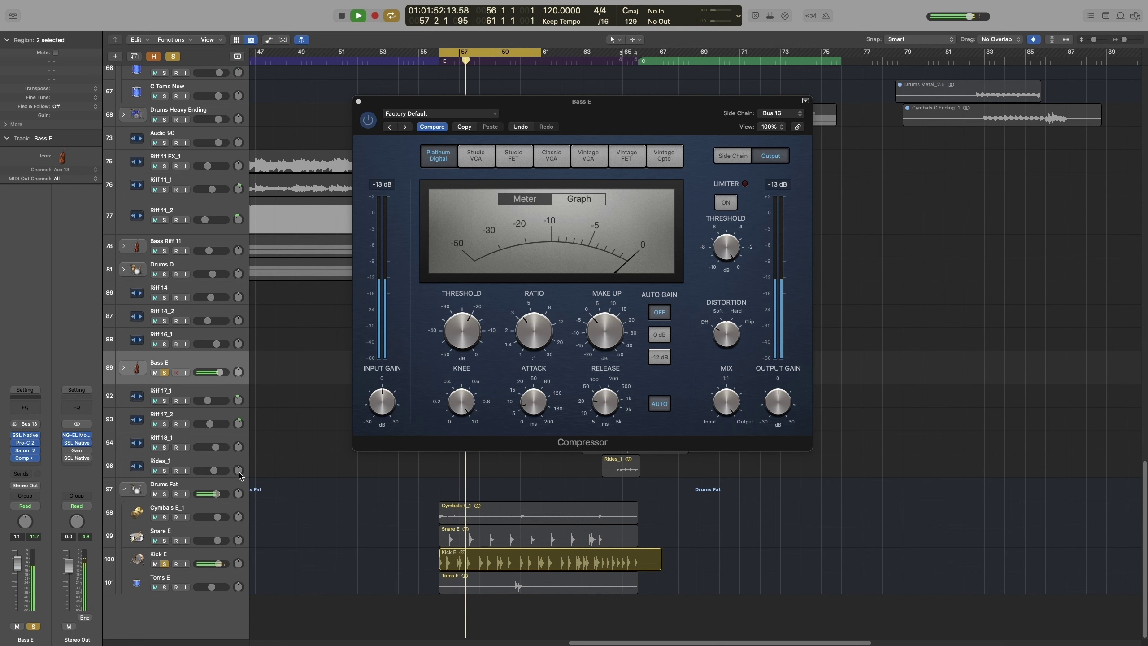
click(380, 149)
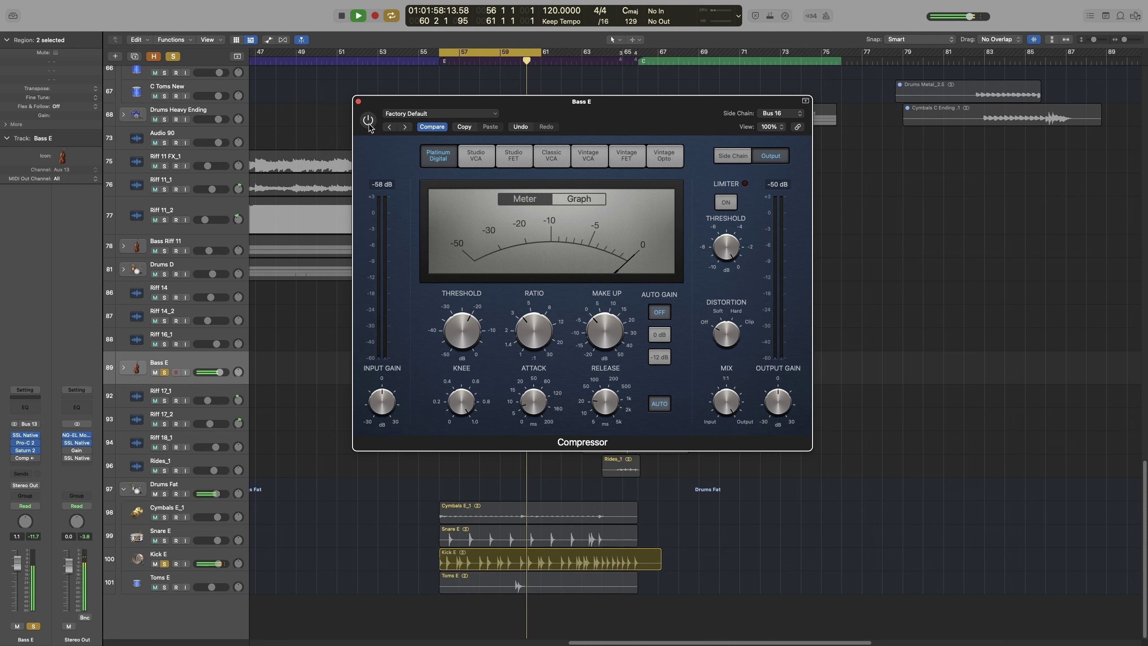
click(368, 122)
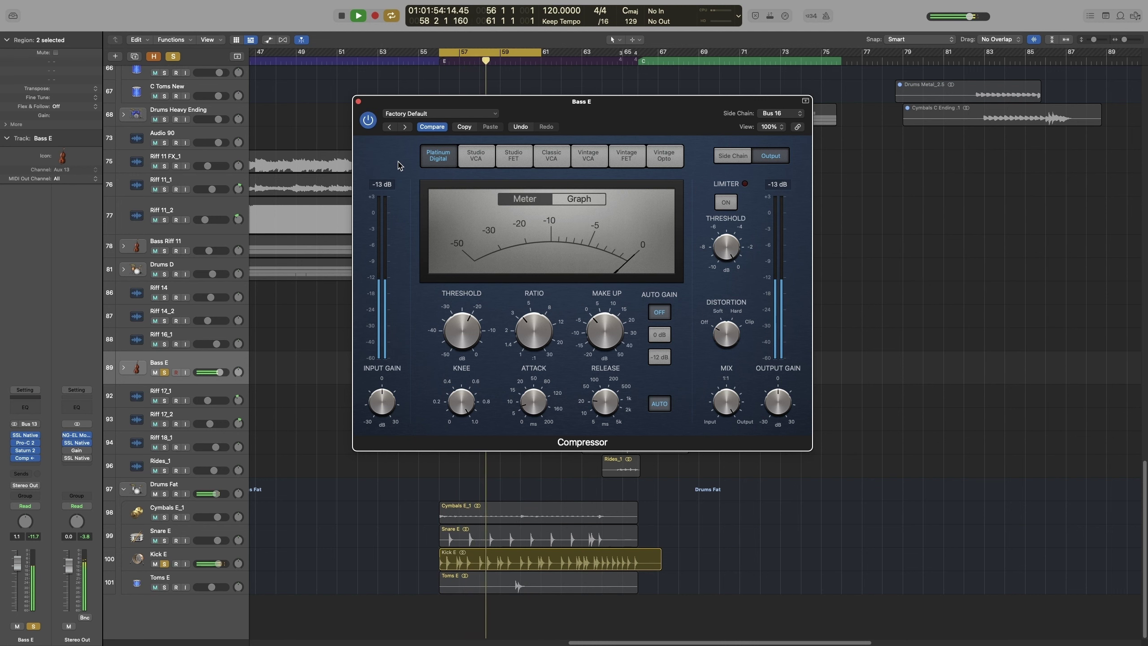
key(space)
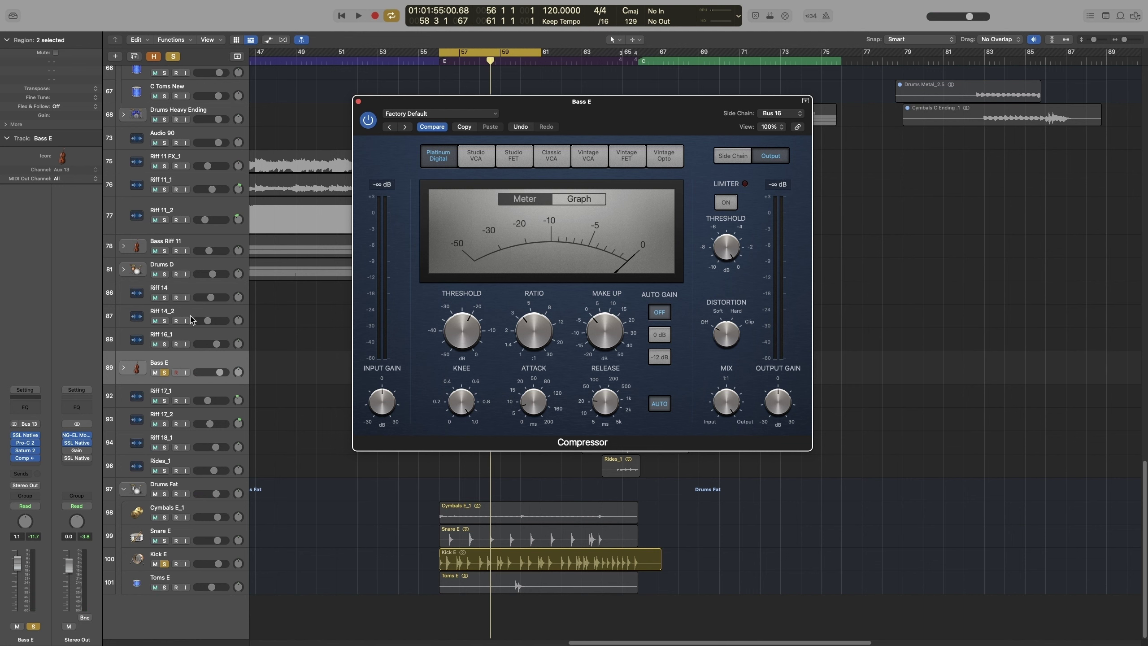
Step: With Drums Fat soloed, set the bass compressor to 6.8:1 ratio and -15 dB threshold
click(249, 460)
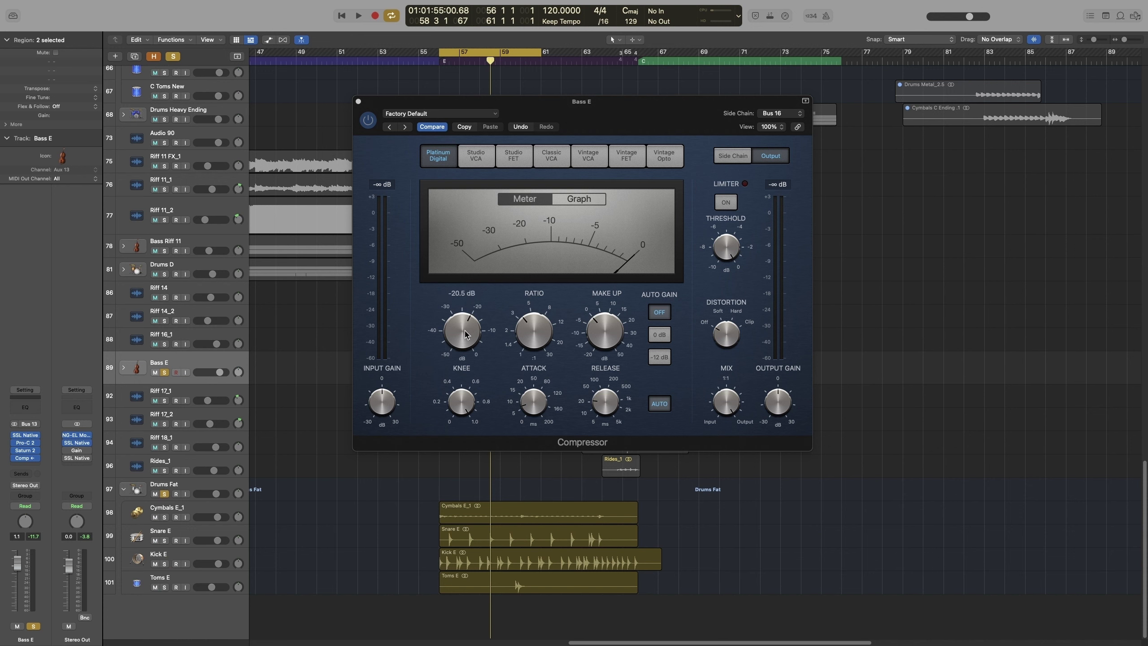
key(space)
drag(524, 332, 522, 316)
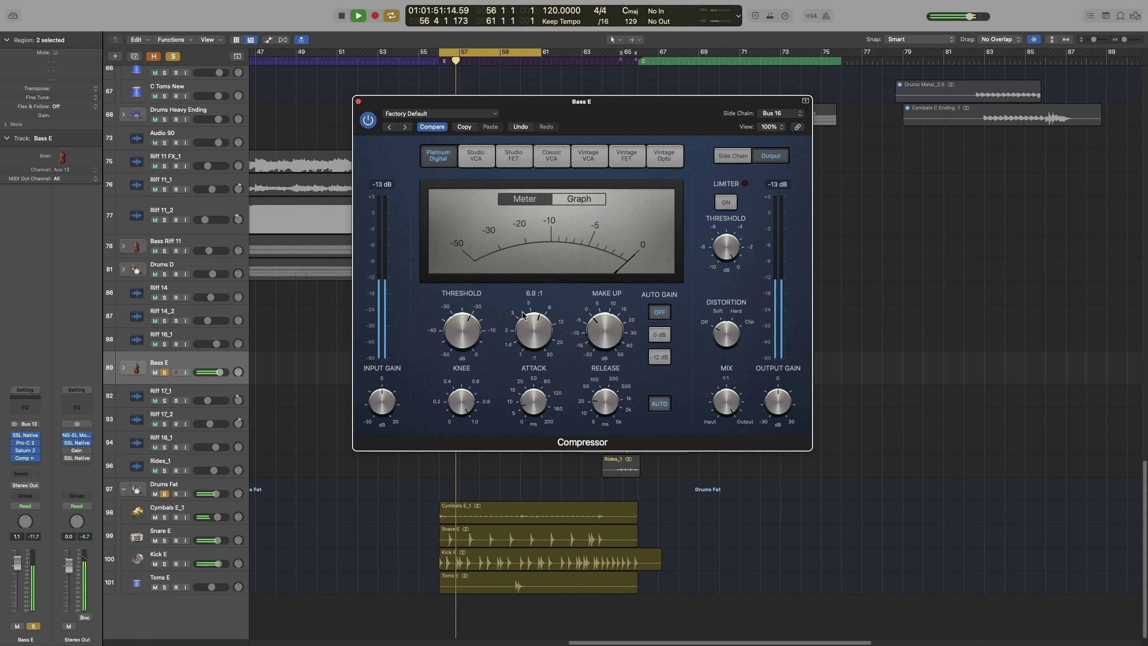
drag(462, 343, 462, 328)
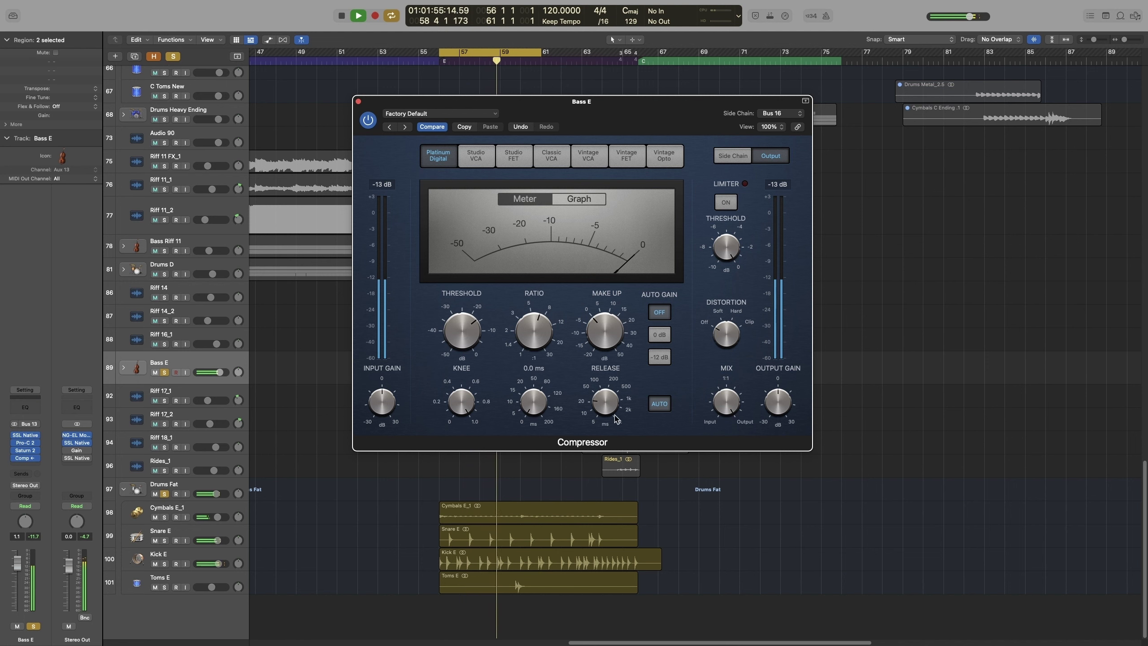
click(173, 56)
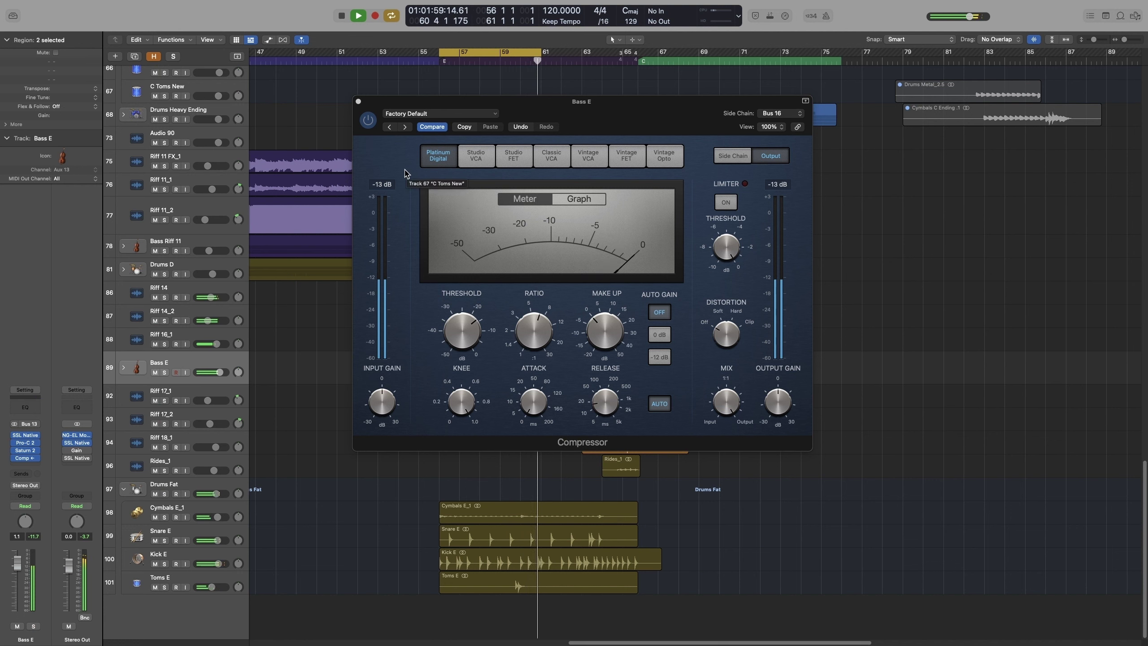
key(space)
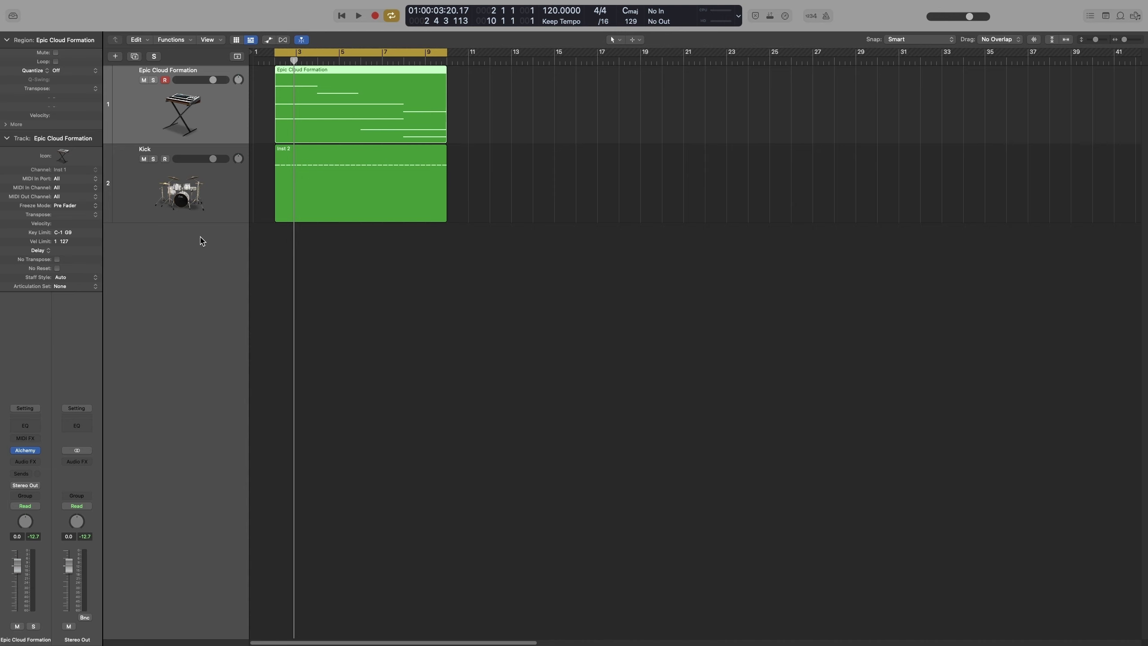
Step: Audition the Epic Cloud Formation pad on its own, then unsolo it
click(153, 80)
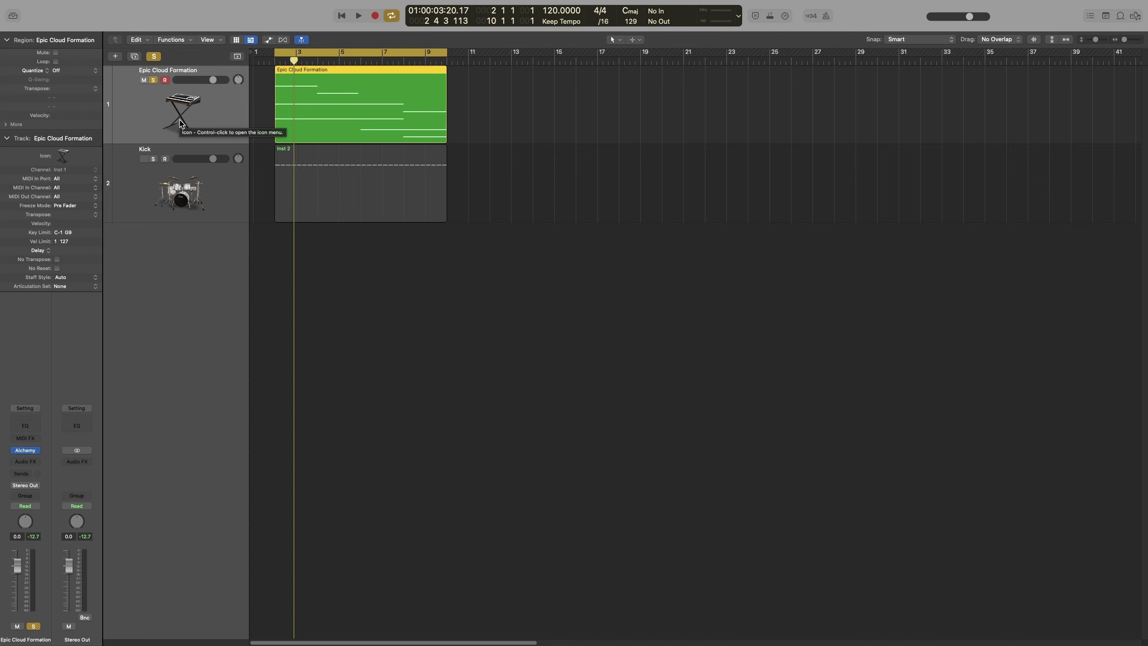
key(space)
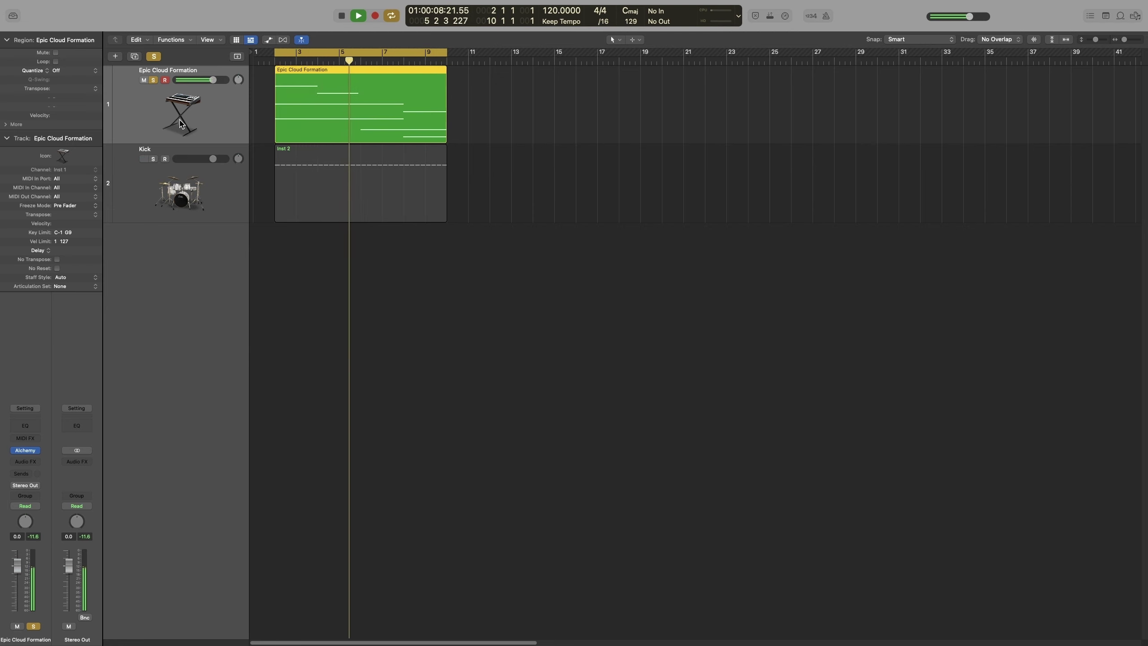
click(153, 81)
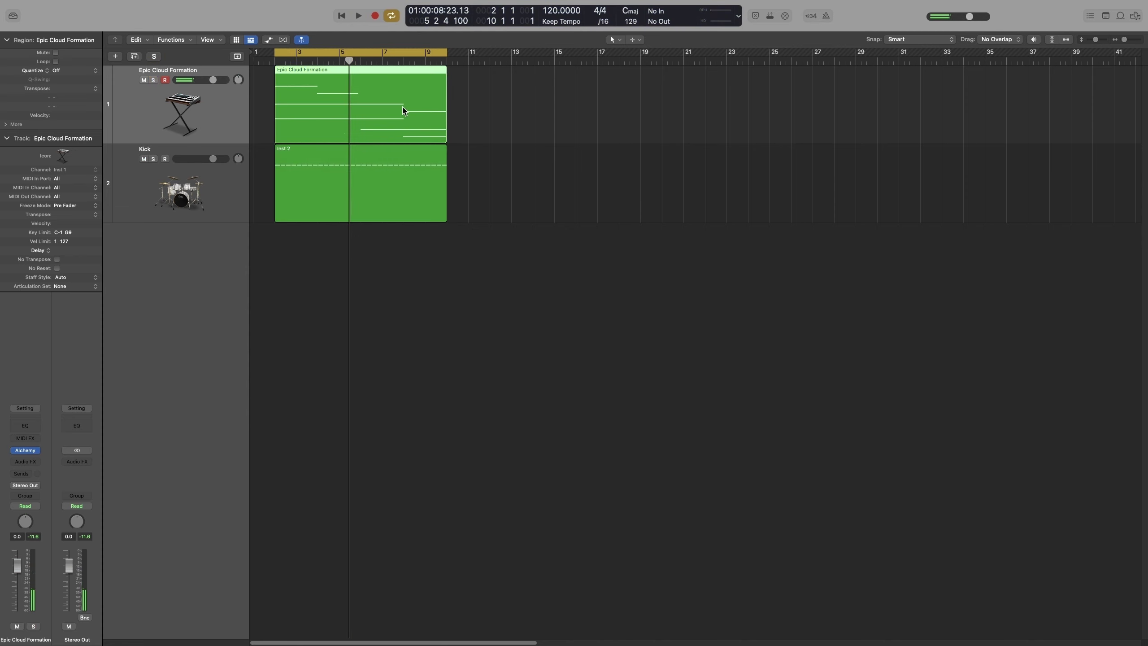
Step: Audition the Kick track soloed, stop playback, and select the Epic Cloud Formation track
click(161, 182)
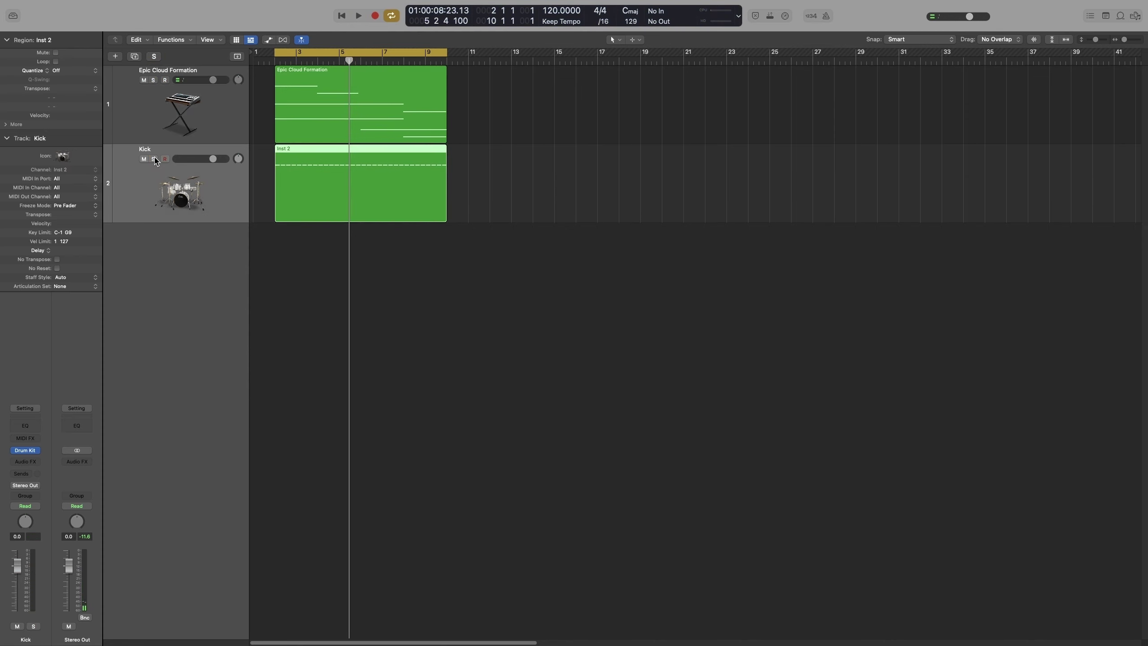
click(154, 159)
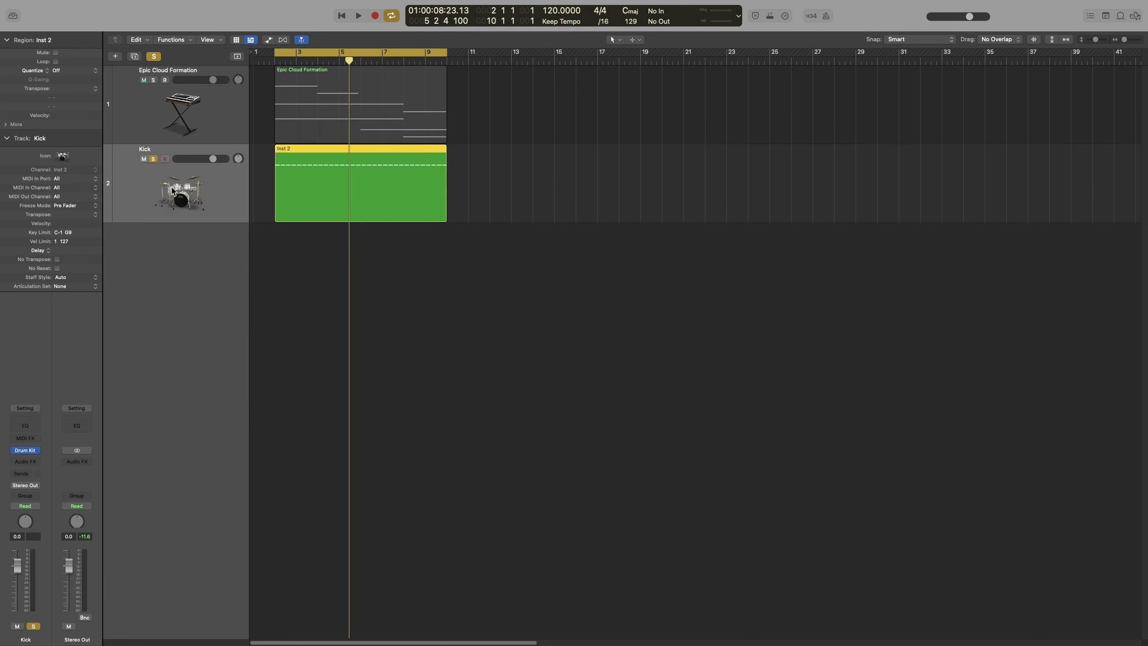
key(space)
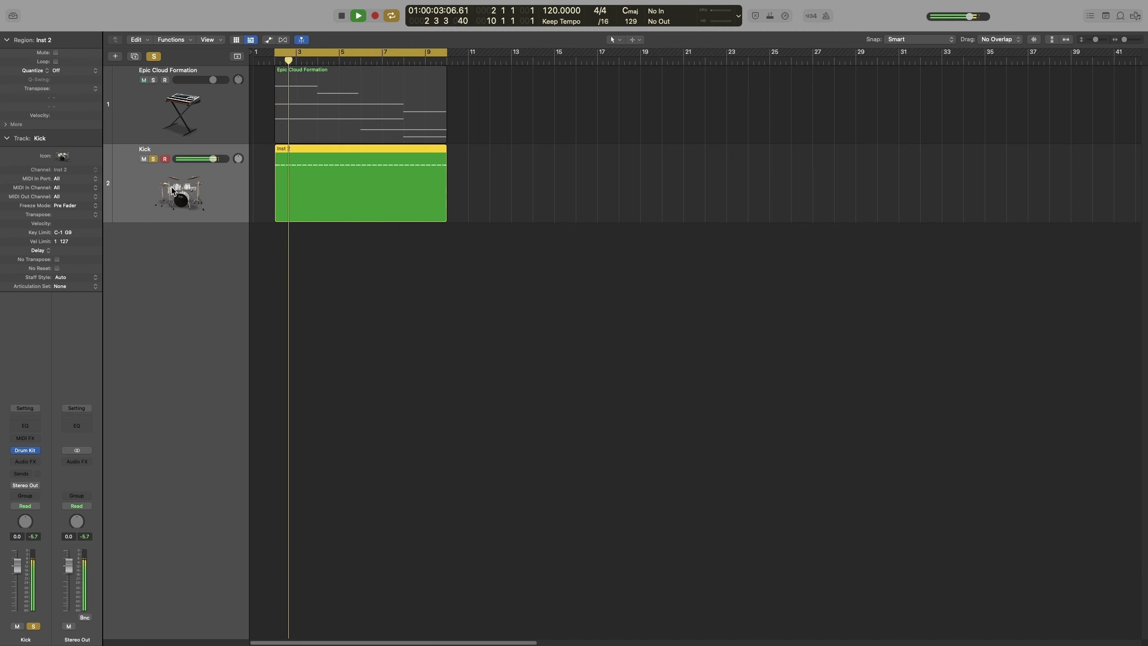
click(153, 159)
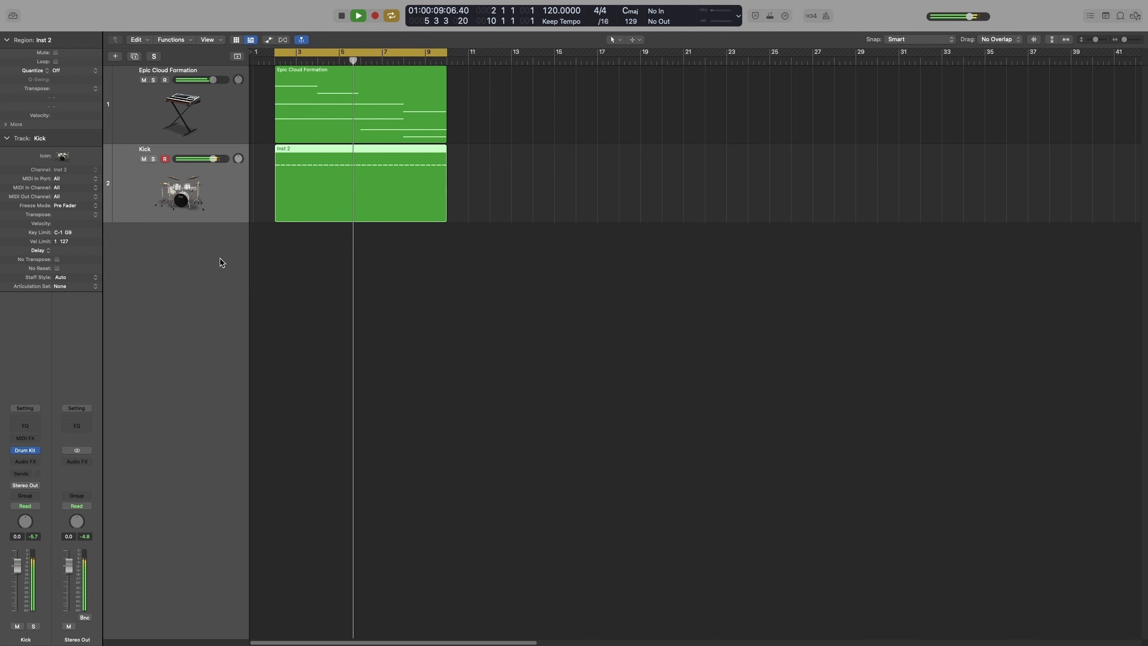
key(space)
click(215, 130)
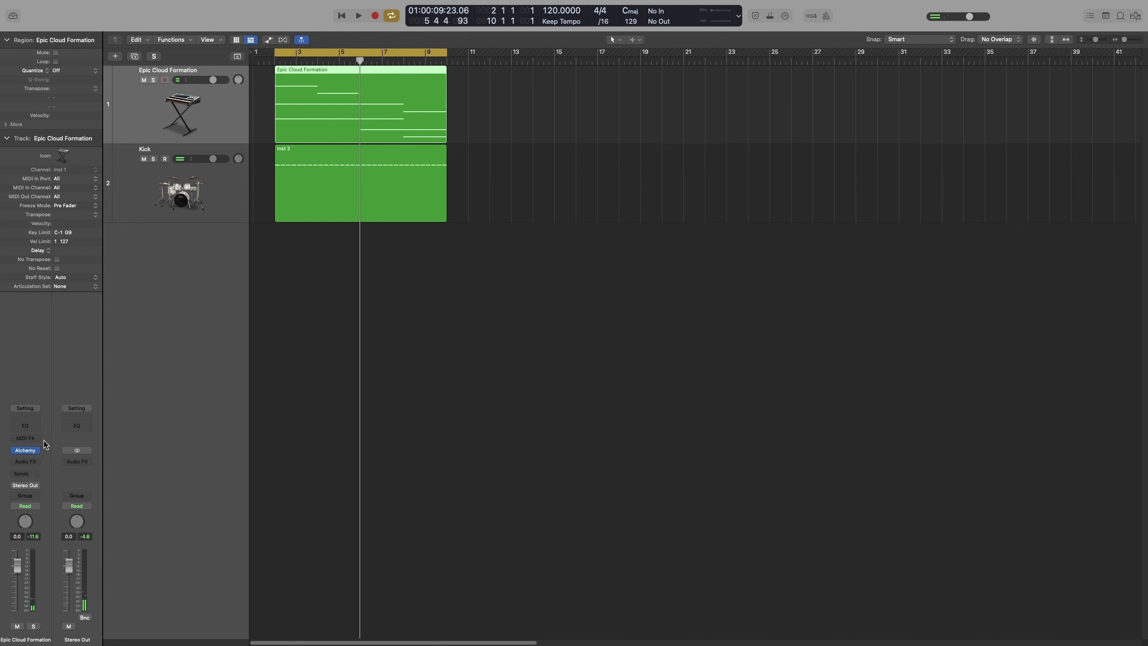
Step: Insert a Compressor on the Epic Cloud Formation pad with its side chain set to Kick (Inst 2)
click(31, 462)
click(45, 485)
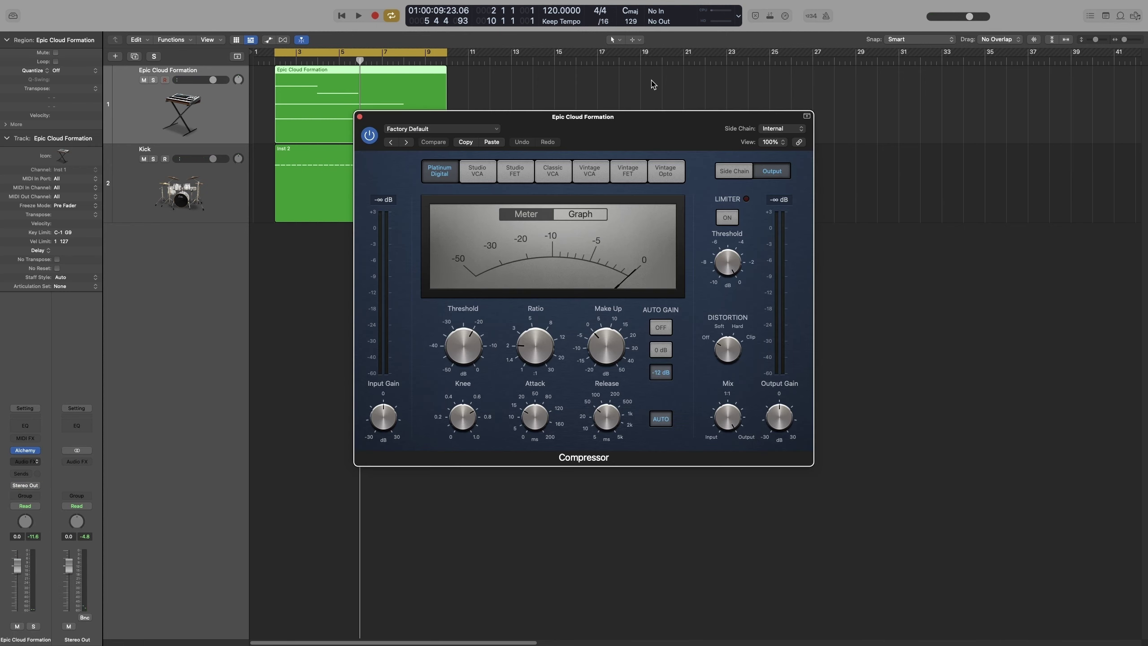
drag(572, 138, 577, 112)
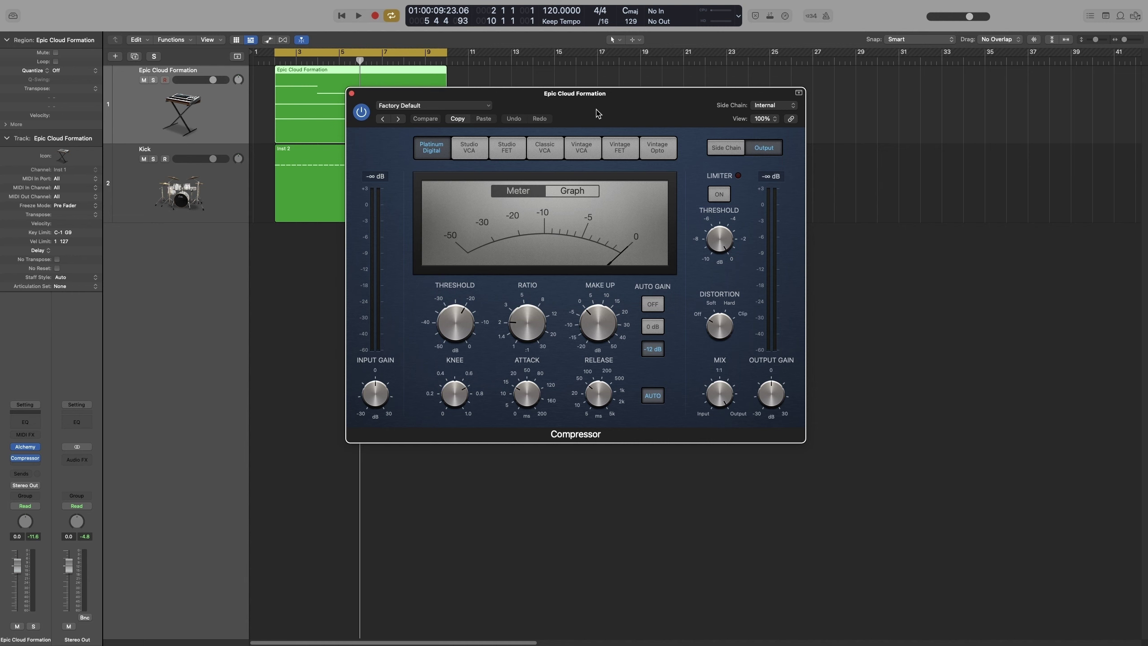
click(767, 107)
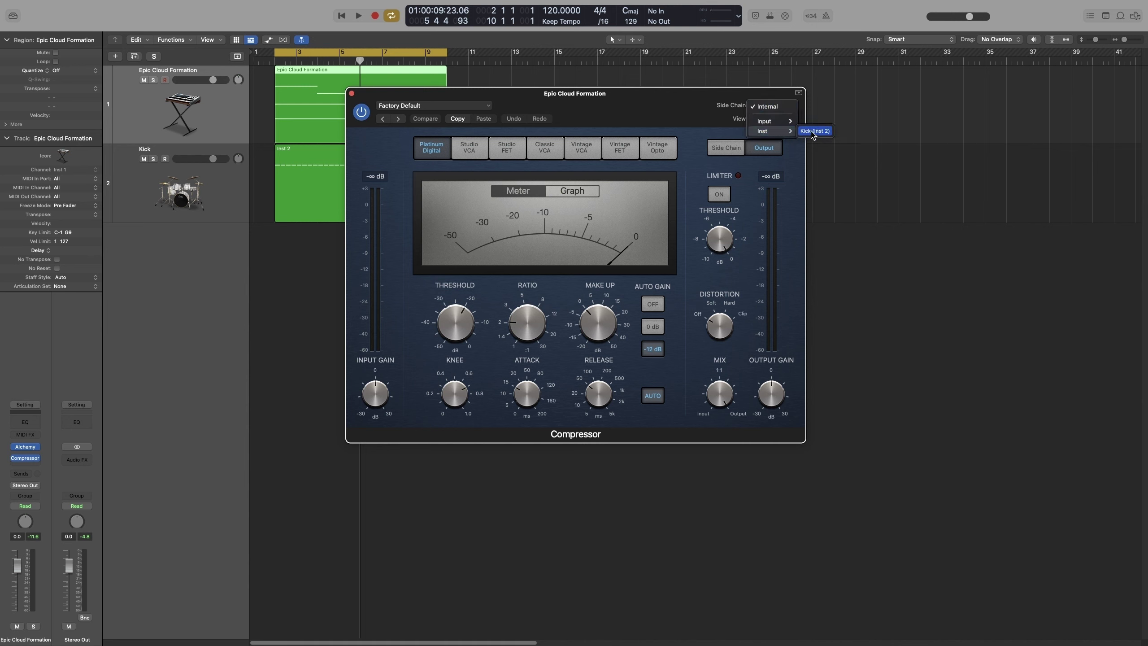
click(812, 131)
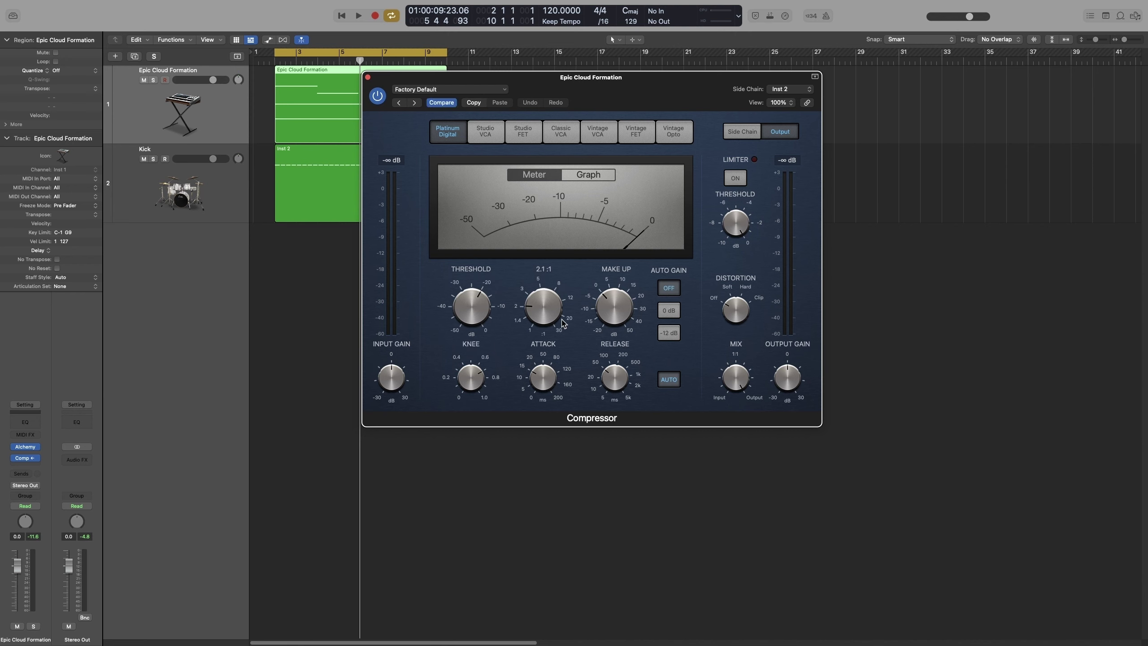
Step: Play the loop, drop the pad compressor threshold to -39 dB and raise output gain to +4.5 dB
key(space)
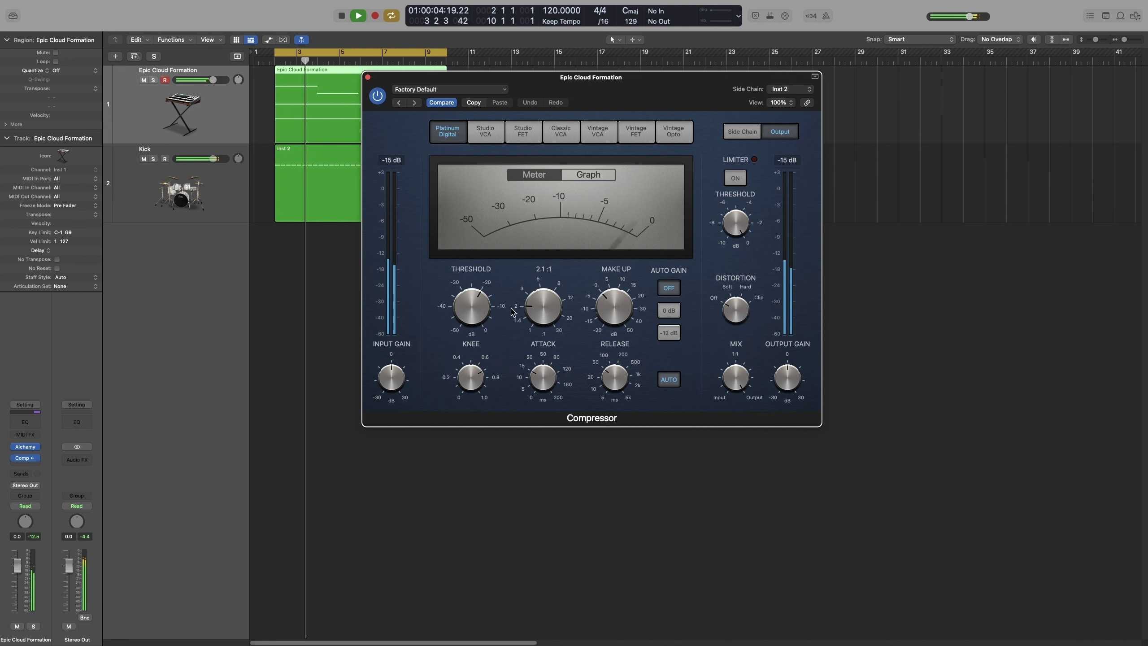
key(space)
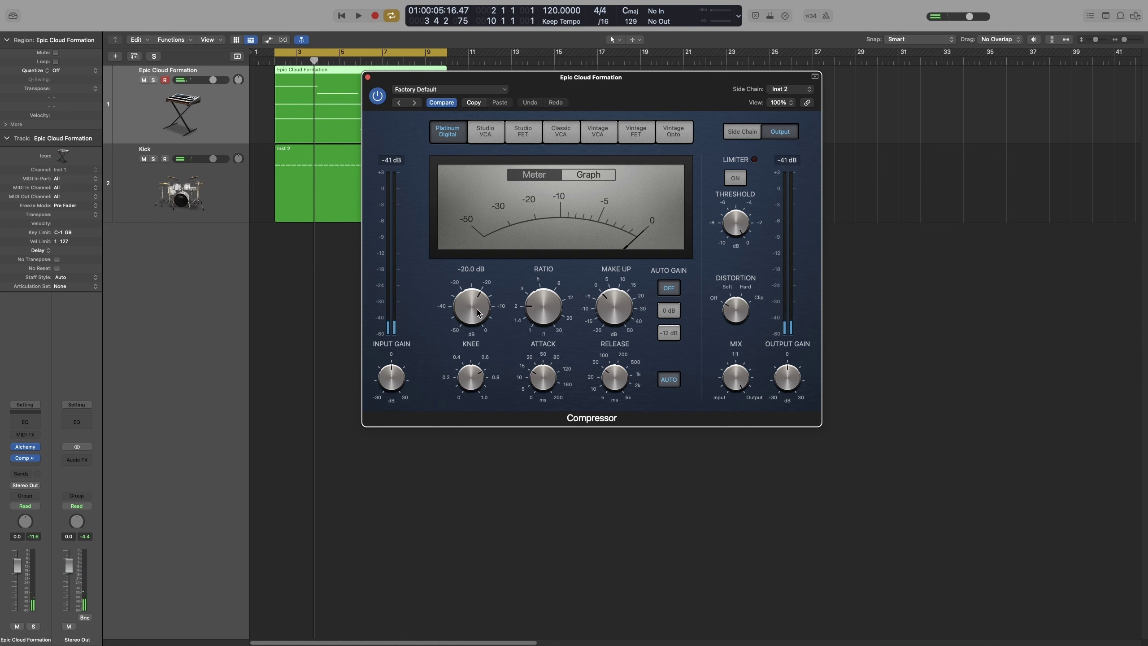
key(space)
drag(477, 311, 468, 358)
mouse_move(611, 380)
mouse_move(788, 377)
drag(787, 378, 787, 362)
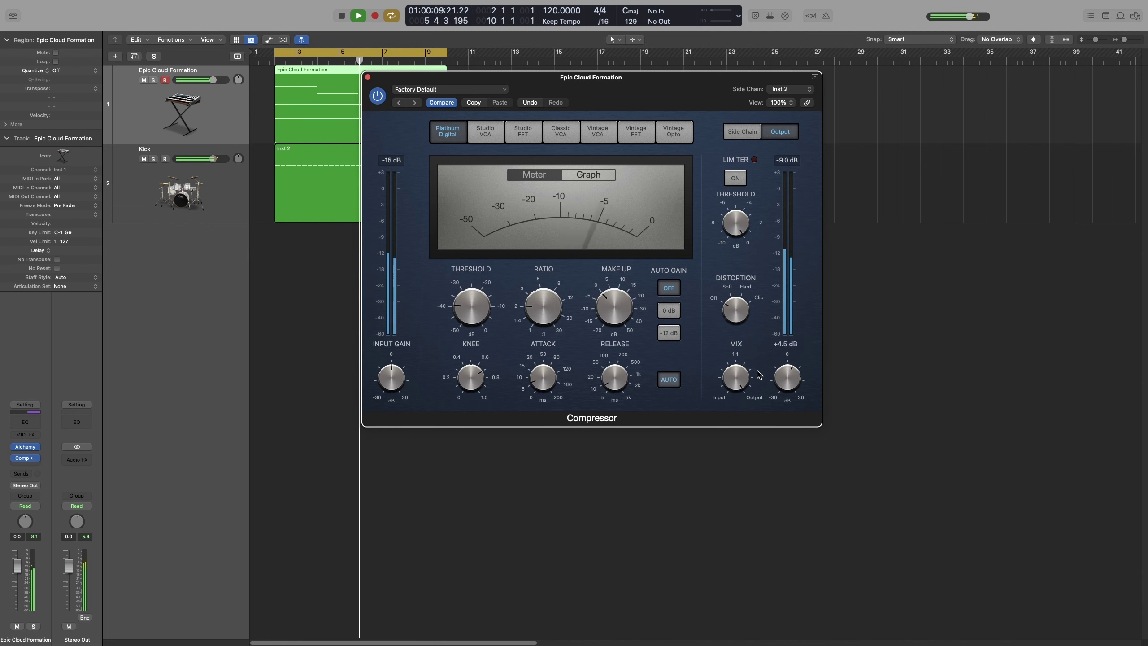
Step: Lower the threshold further to about -47.5 dB, set ratio to 5:1, and replay from loop start
mouse_move(475, 312)
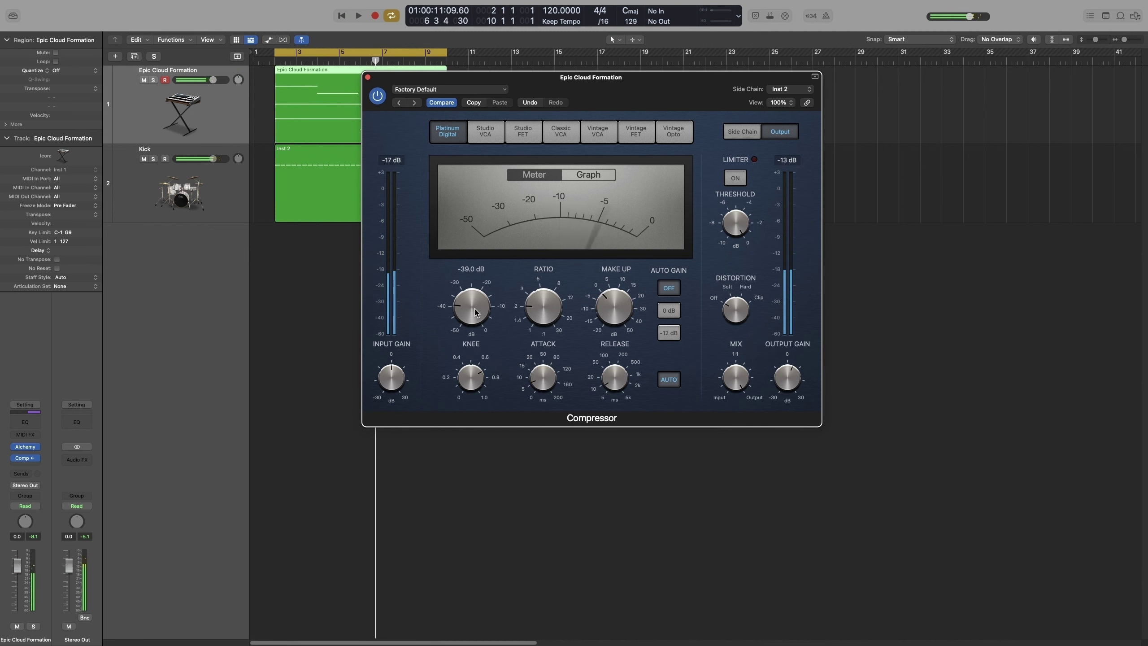
key(space)
drag(471, 310, 538, 392)
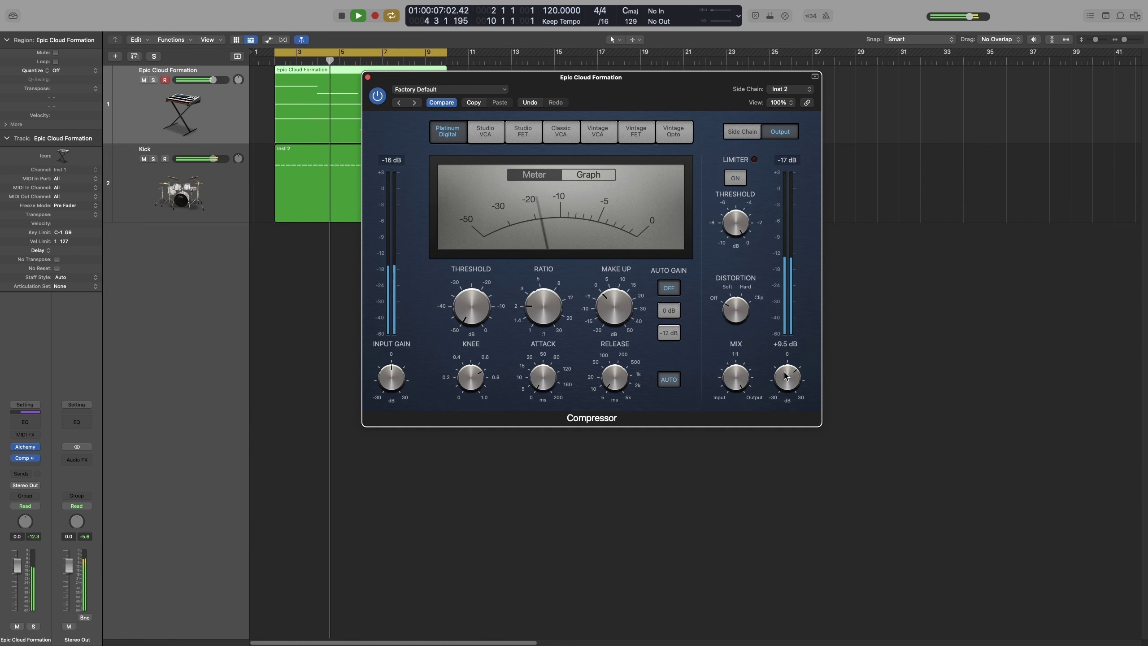
drag(544, 316, 543, 308)
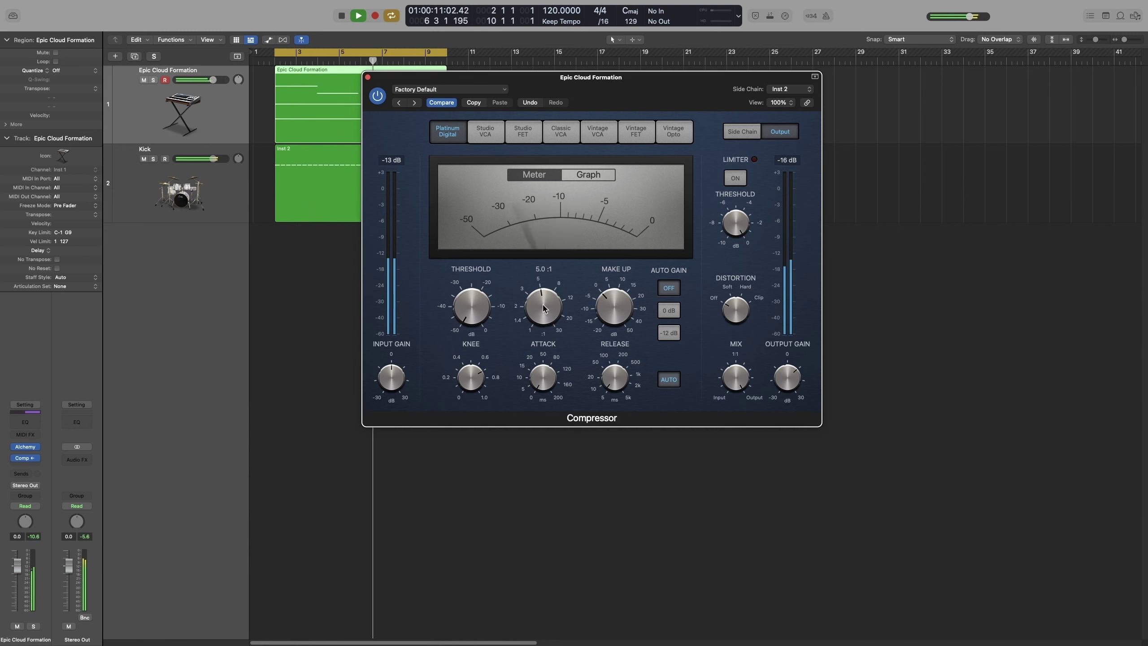
key(Return)
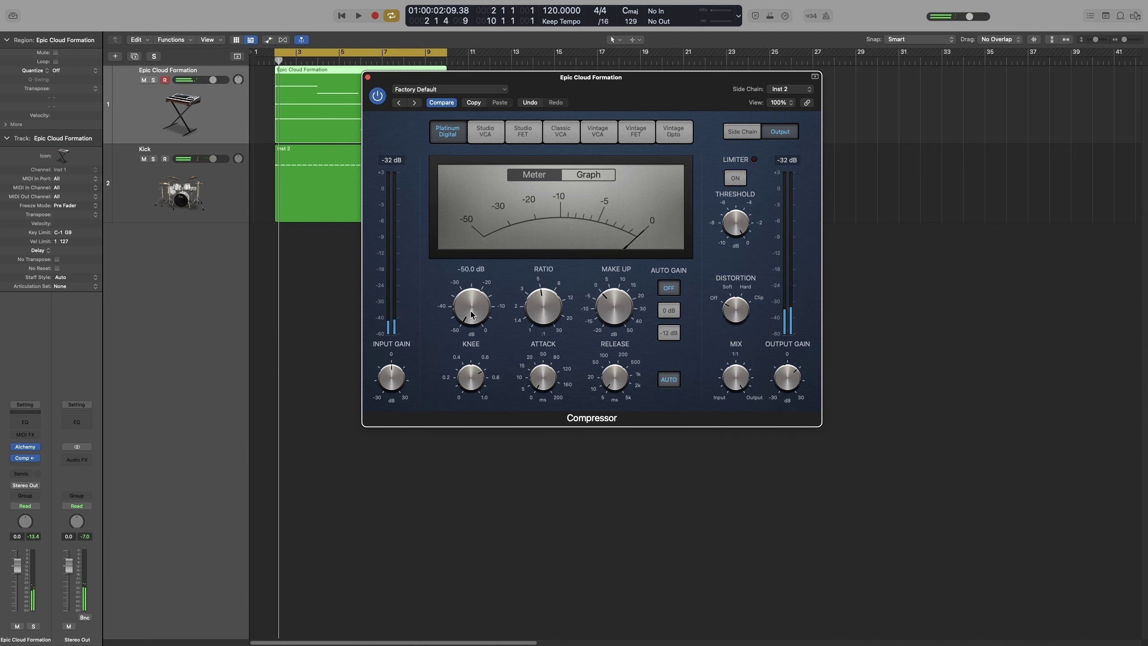
key(space)
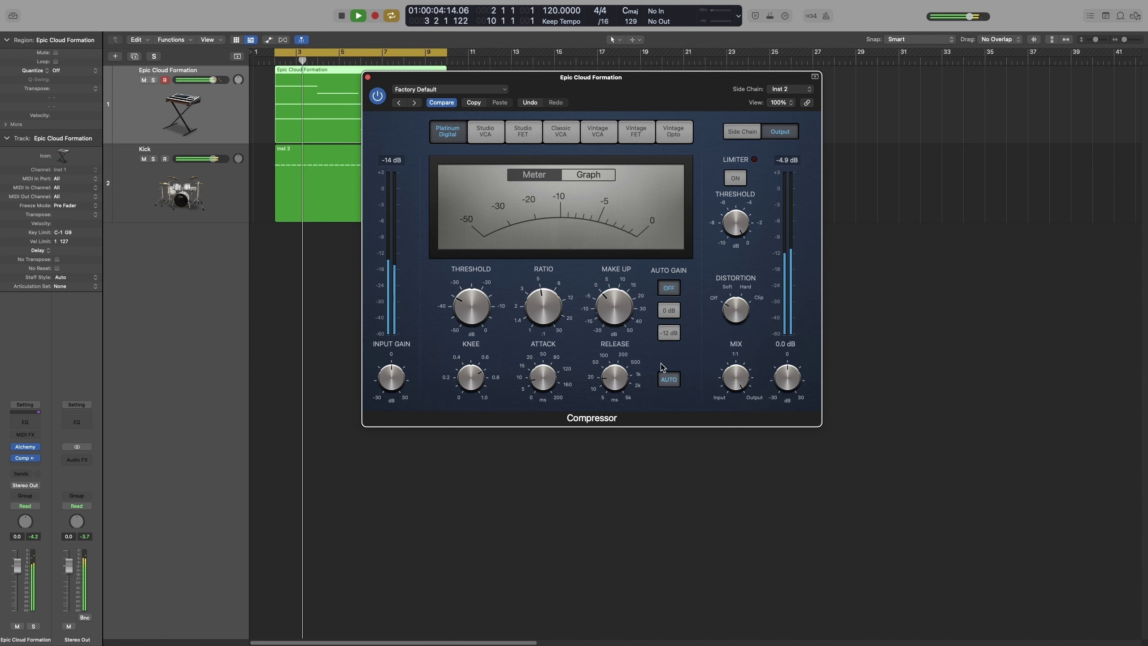
Step: Raise the pad compressor threshold to about -30.5 dB and the ratio to 8.3:1
mouse_move(473, 312)
drag(473, 312, 467, 302)
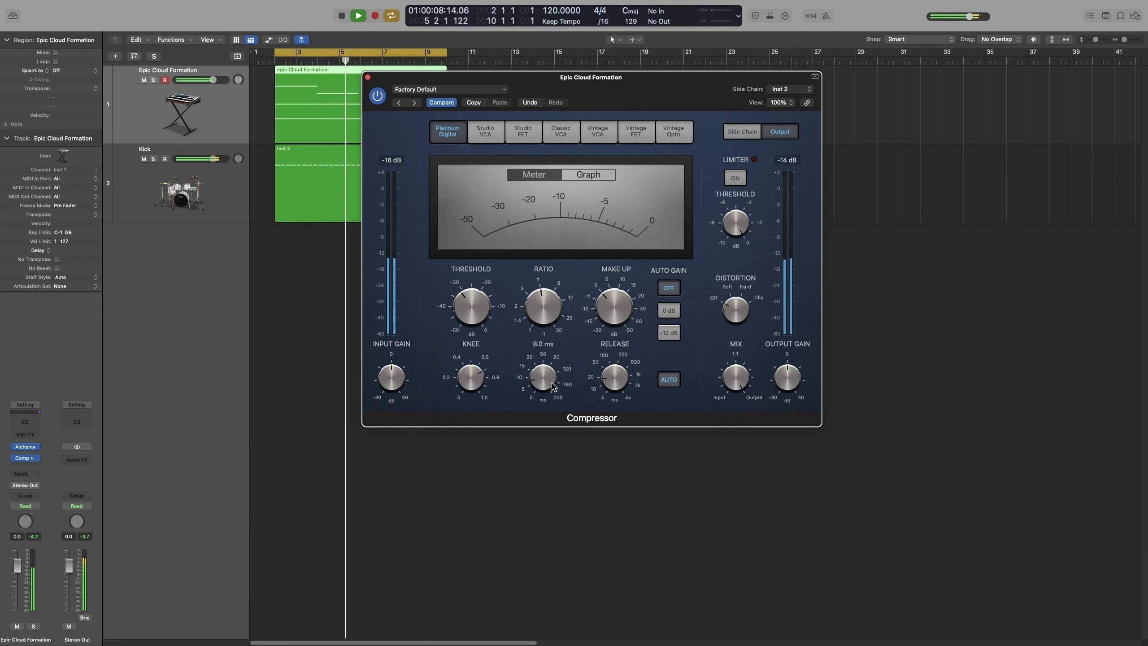
mouse_move(624, 388)
mouse_move(460, 314)
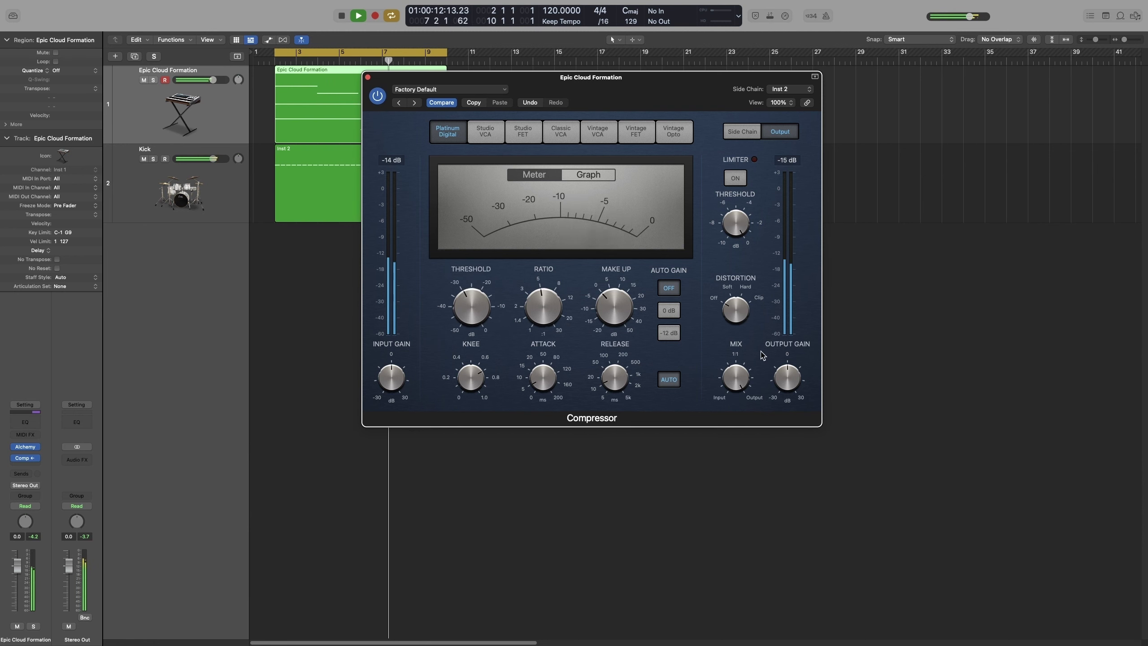
mouse_move(789, 377)
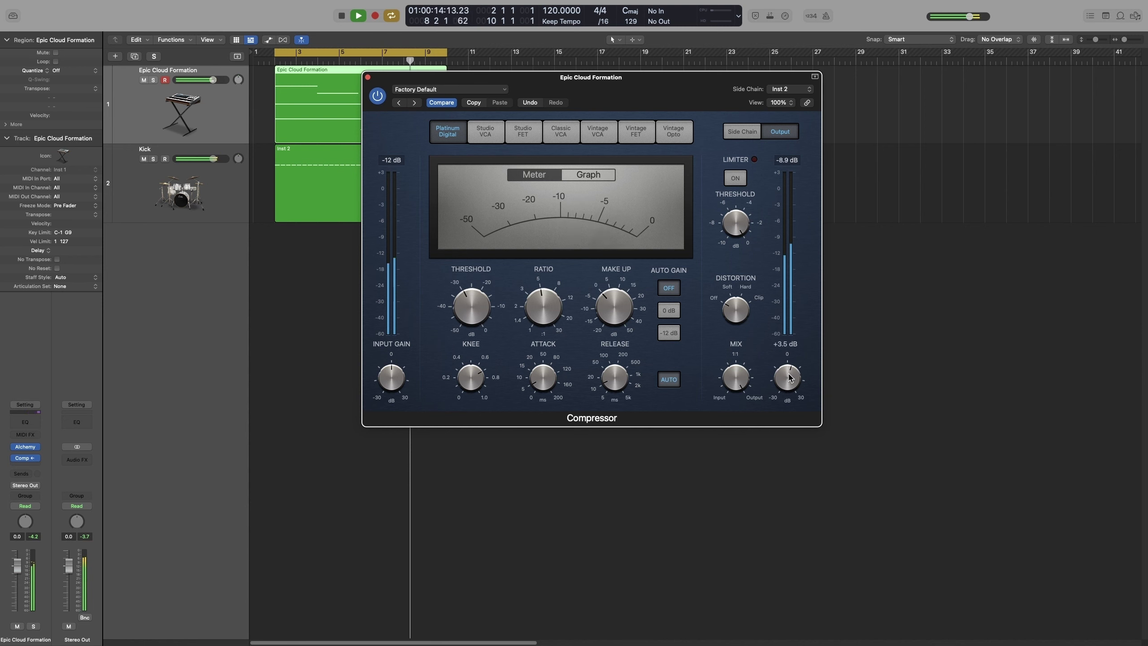
mouse_move(597, 322)
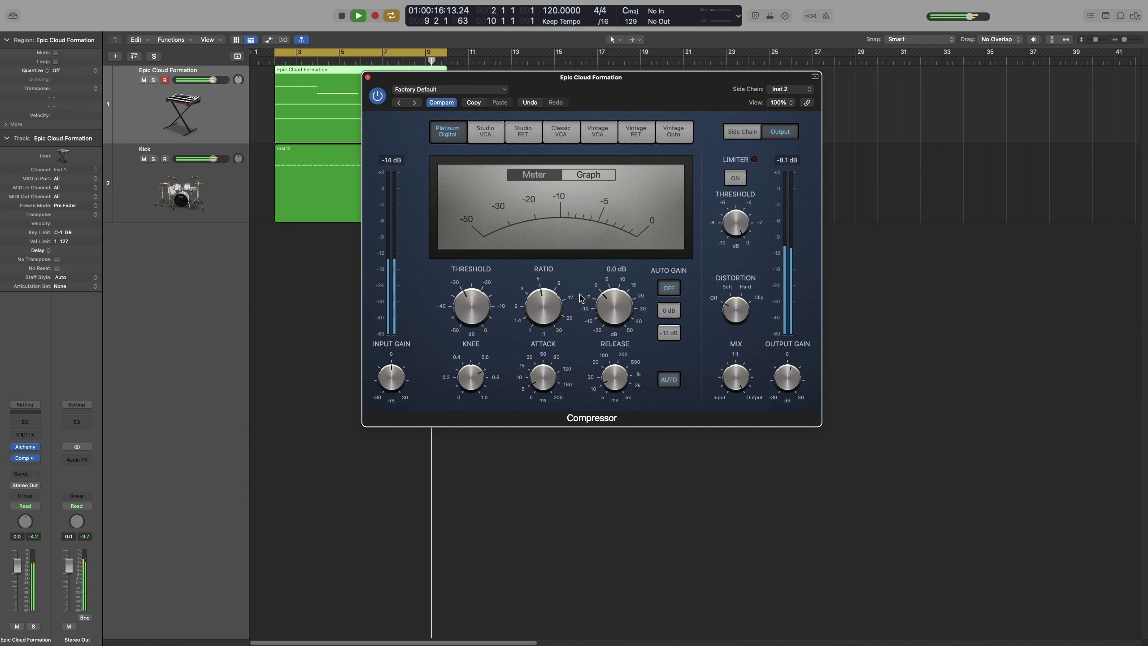
mouse_move(547, 317)
drag(547, 317, 546, 298)
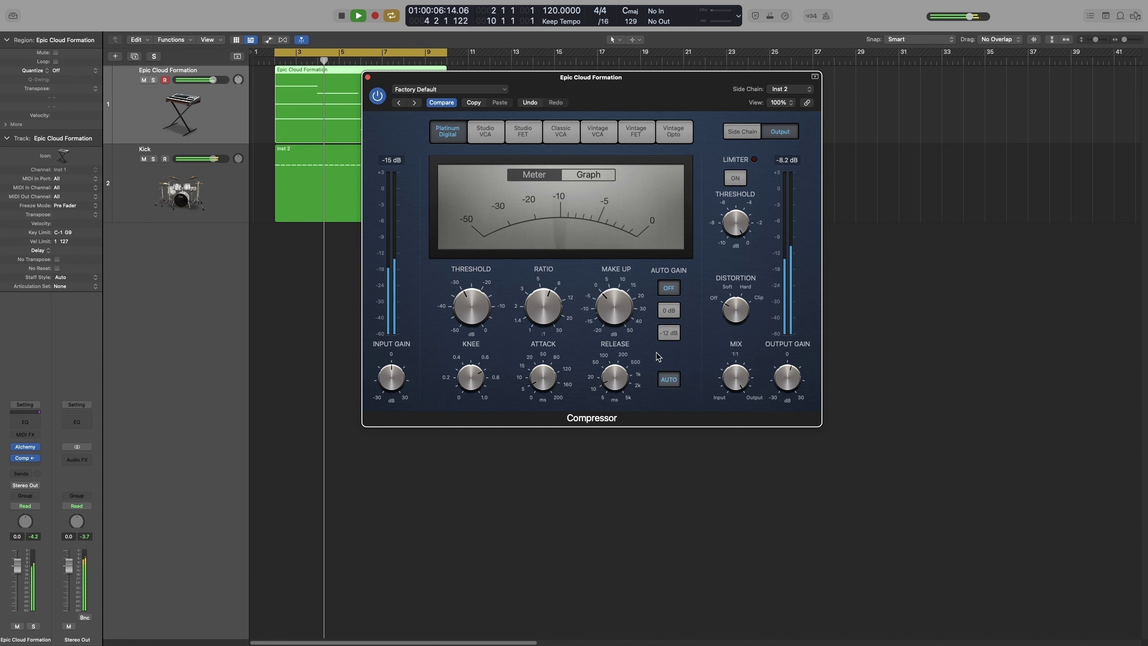
Step: Turn off automatic release, lengthen the release considerably, and A/B the compressor bypassed
click(668, 379)
drag(621, 385, 616, 335)
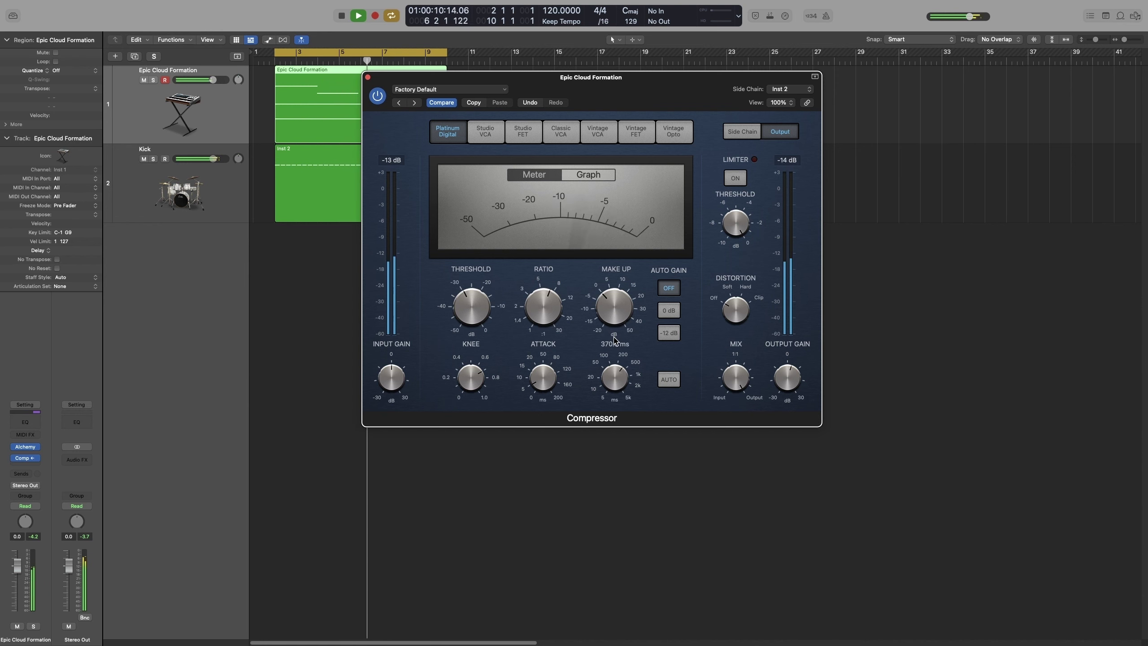
mouse_move(544, 377)
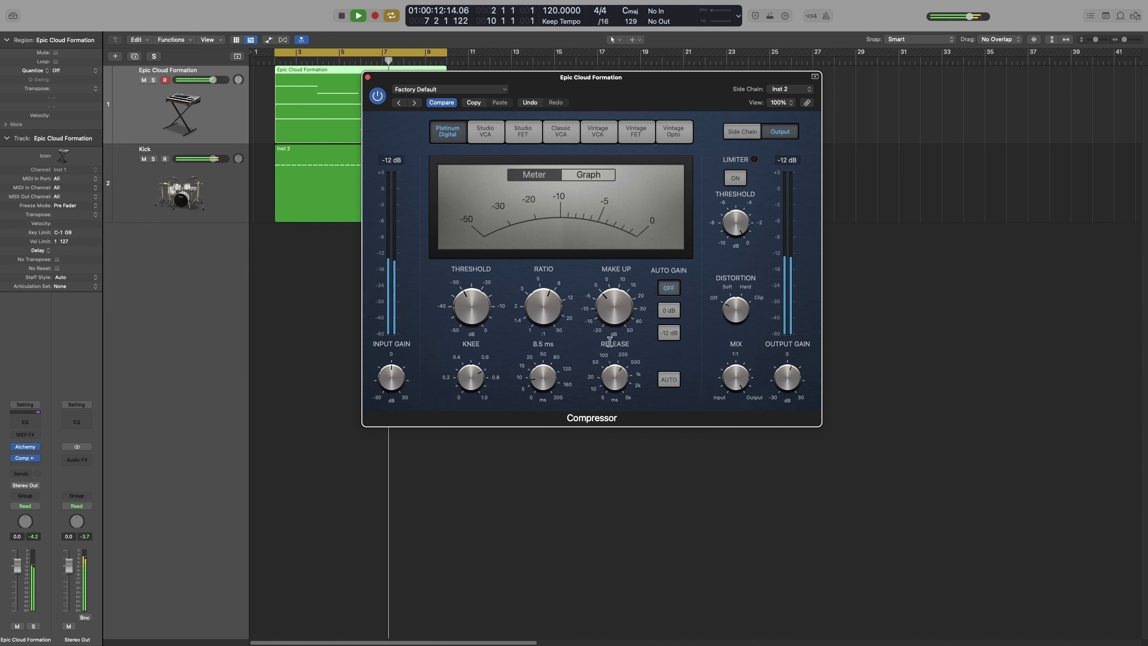
mouse_move(795, 384)
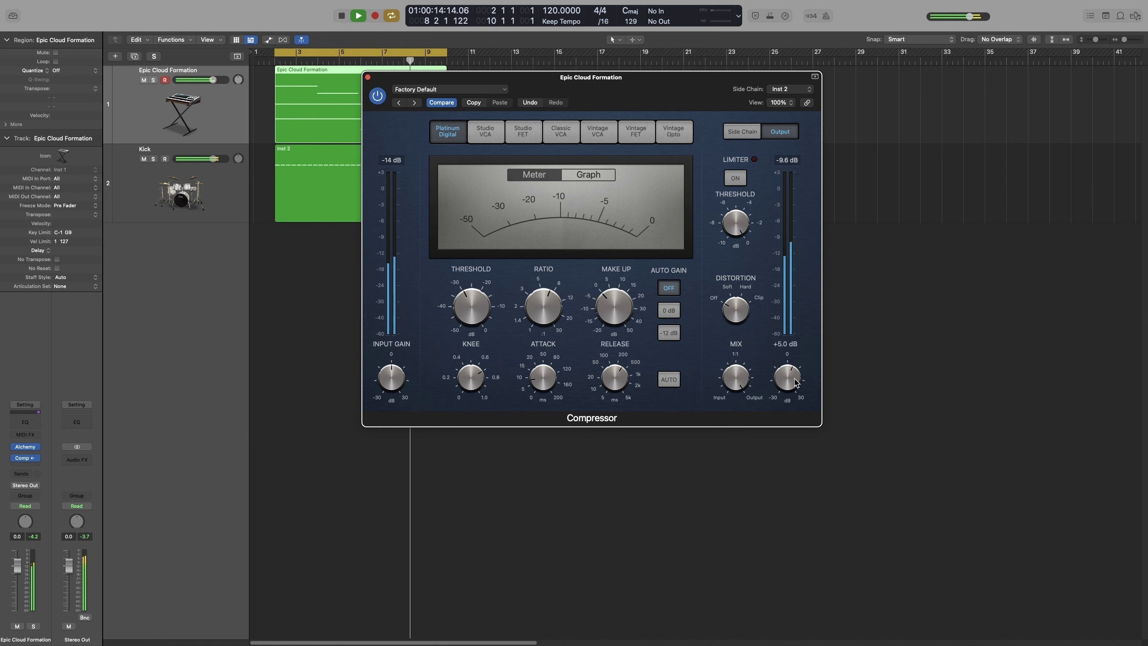
click(377, 97)
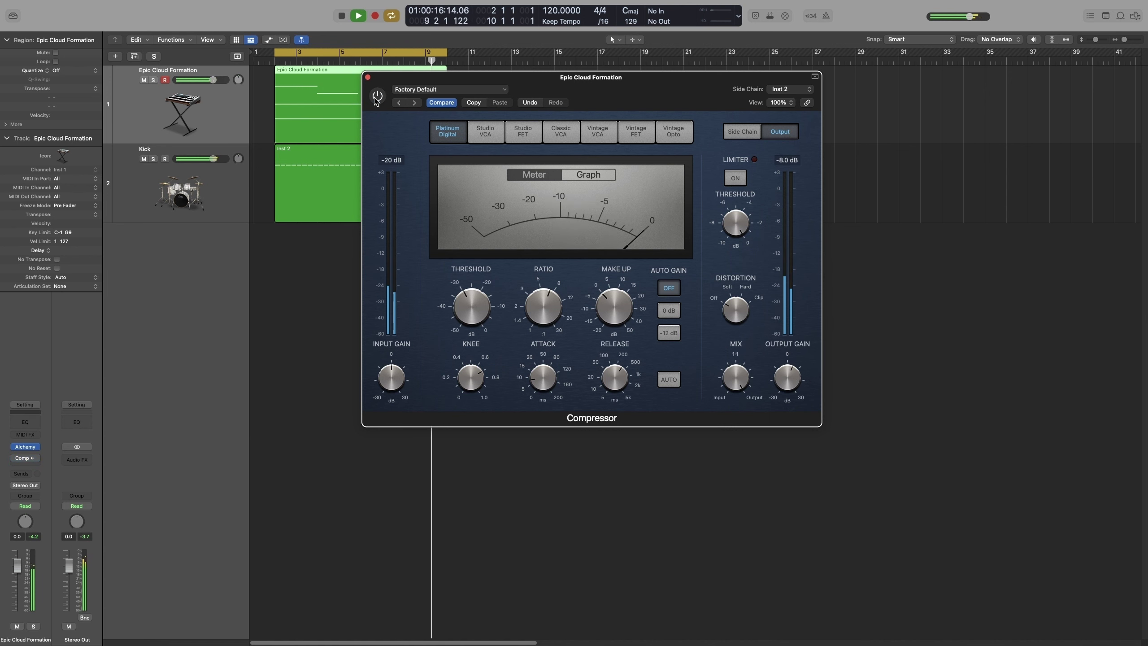
click(377, 96)
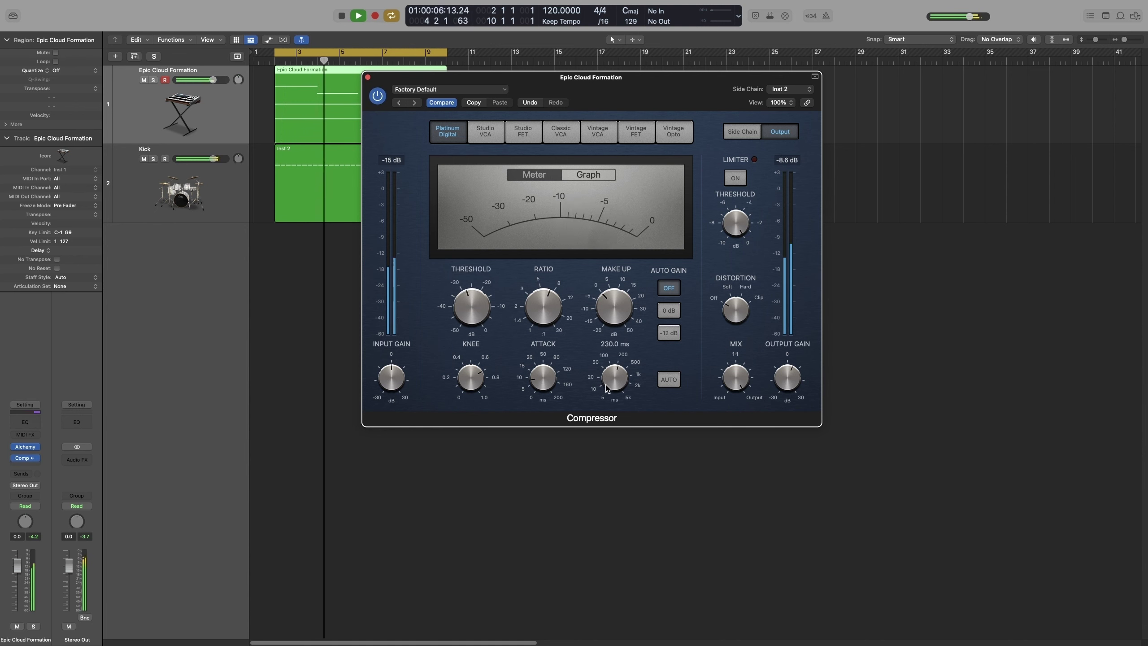
Step: Stop playback, reposition the compressor window, and select the Inst 2 kick region
mouse_move(541, 380)
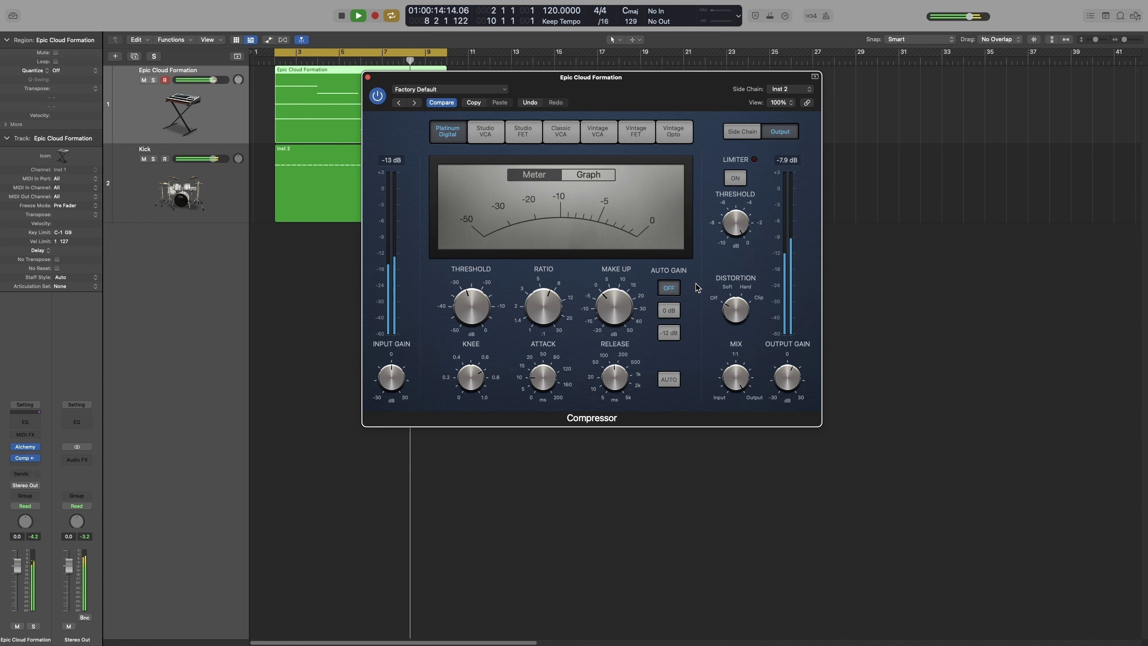
key(space)
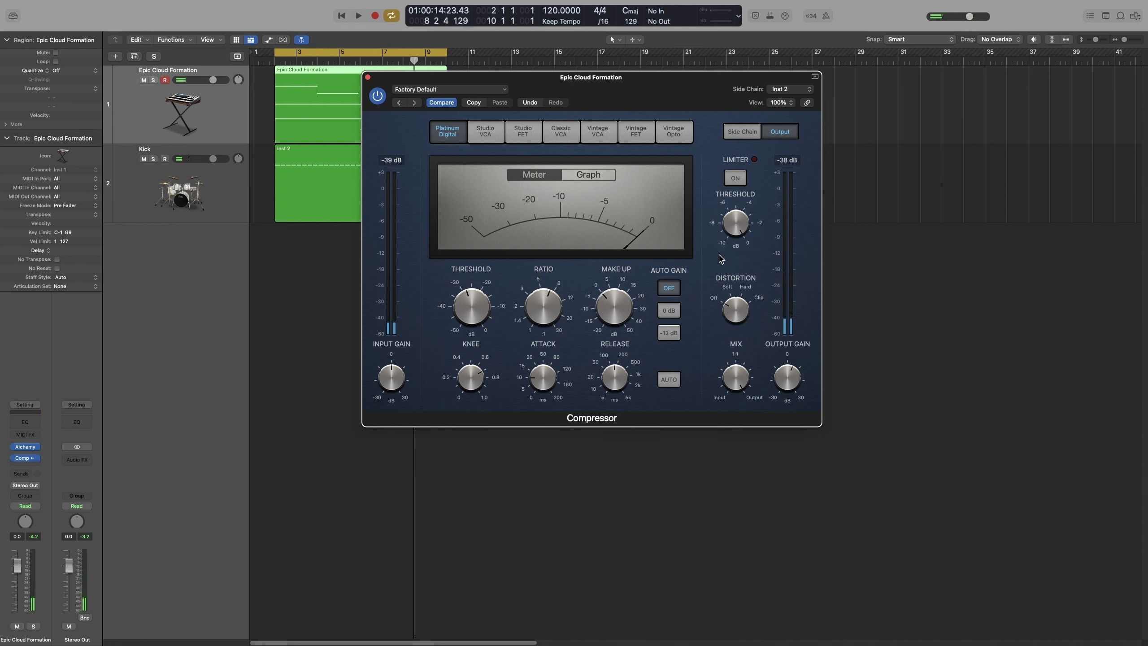
drag(719, 92, 742, 127)
drag(447, 117, 530, 79)
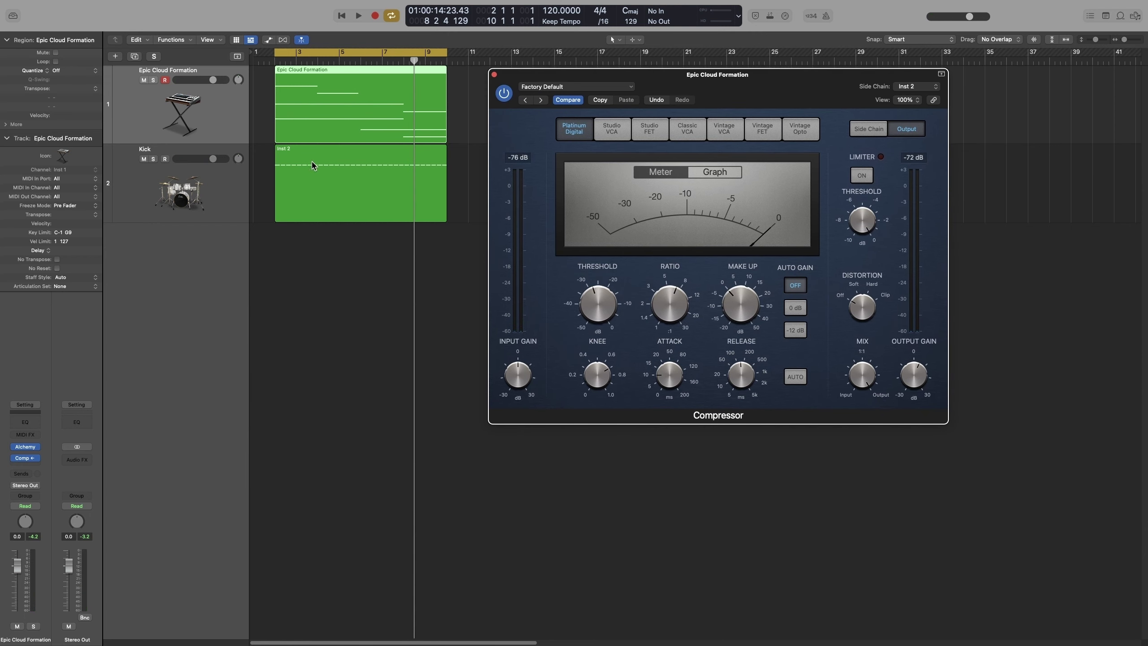
click(342, 218)
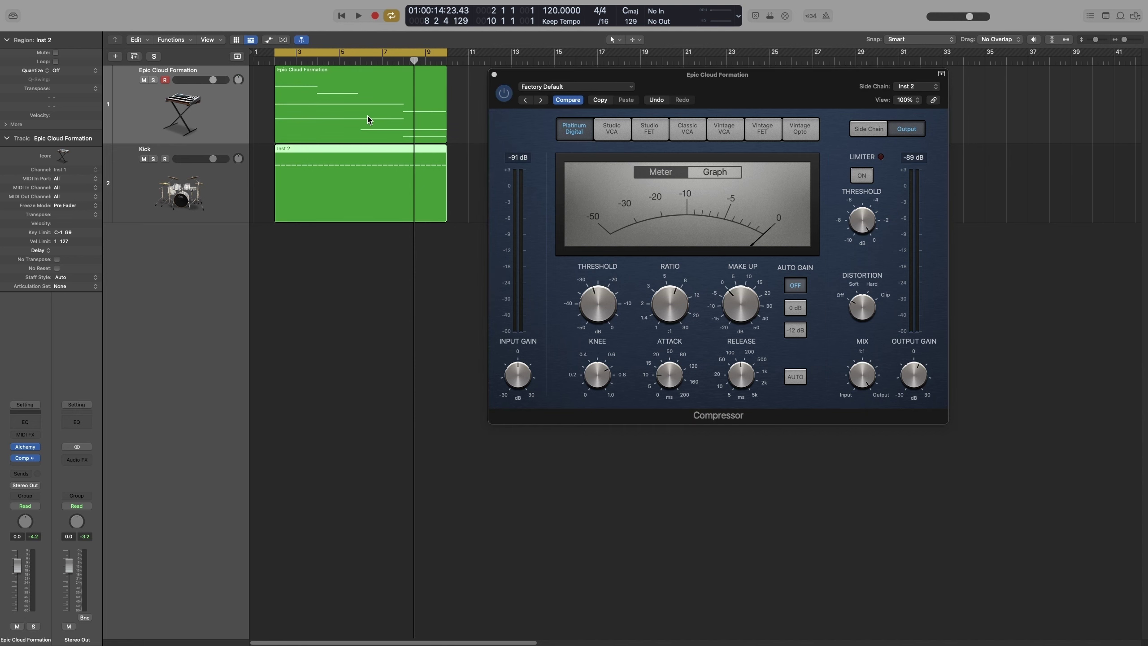